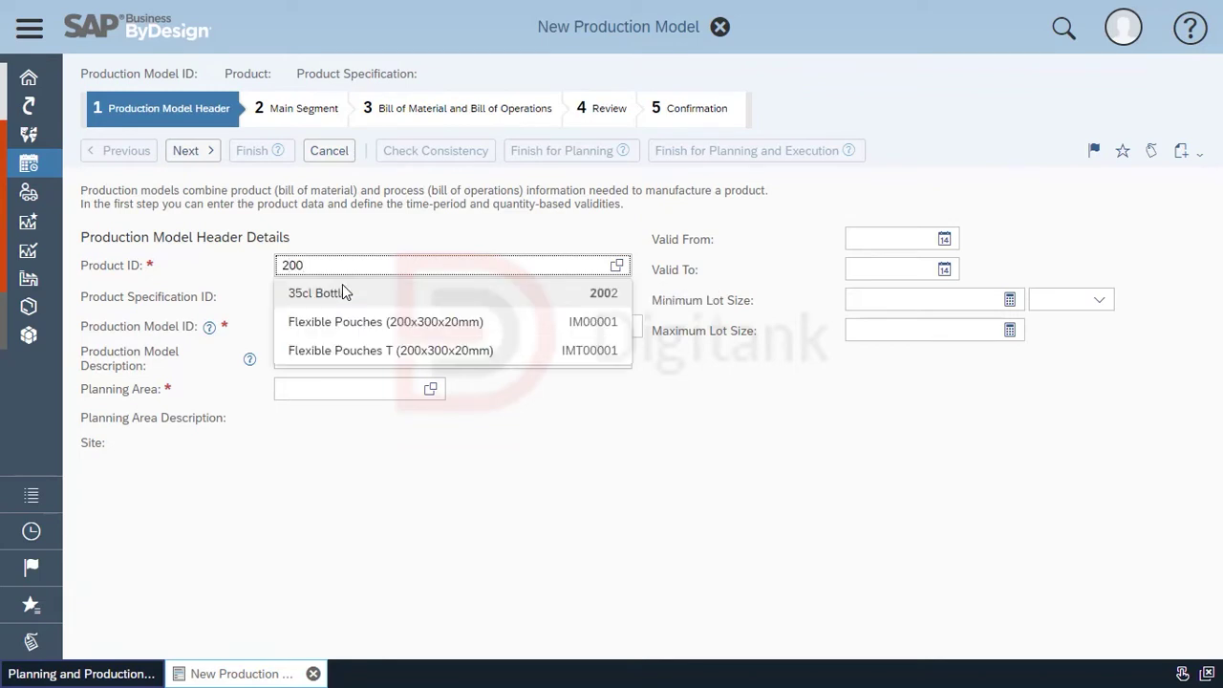
Step: Choose 35cl Bottle (2002) as the product in the header of the new production model
{"action": "left_click", "coordinate": [342, 288]}
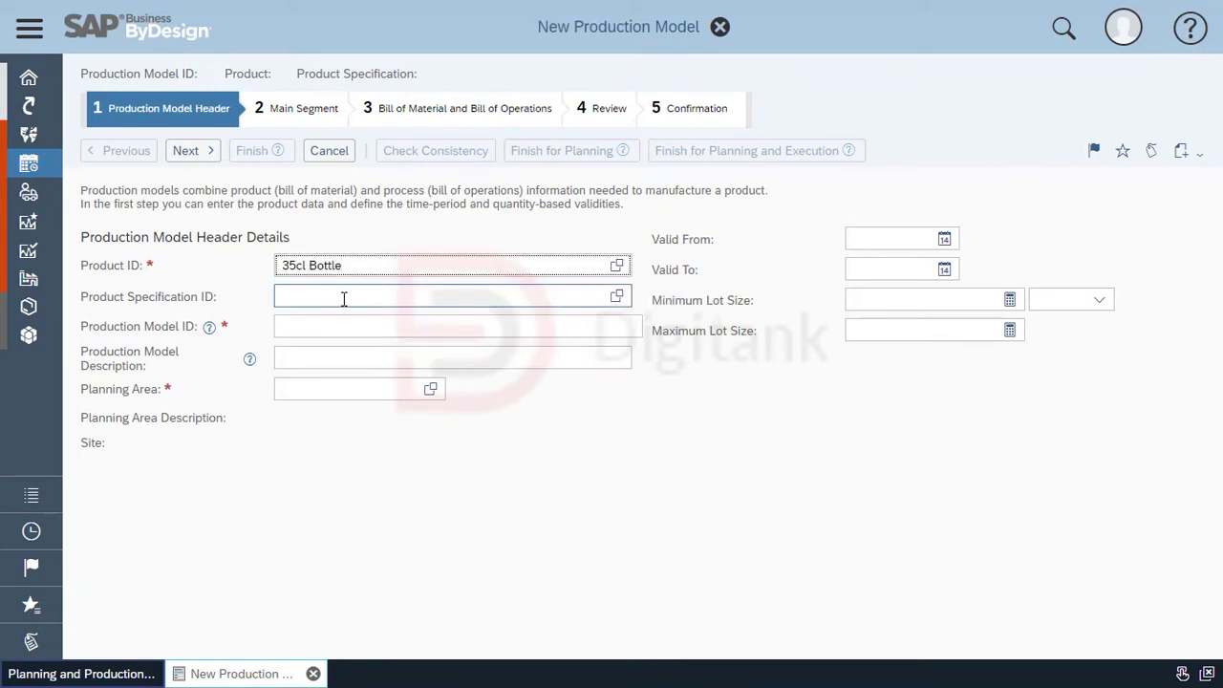
{"action": "left_click", "coordinate": [300, 325]}
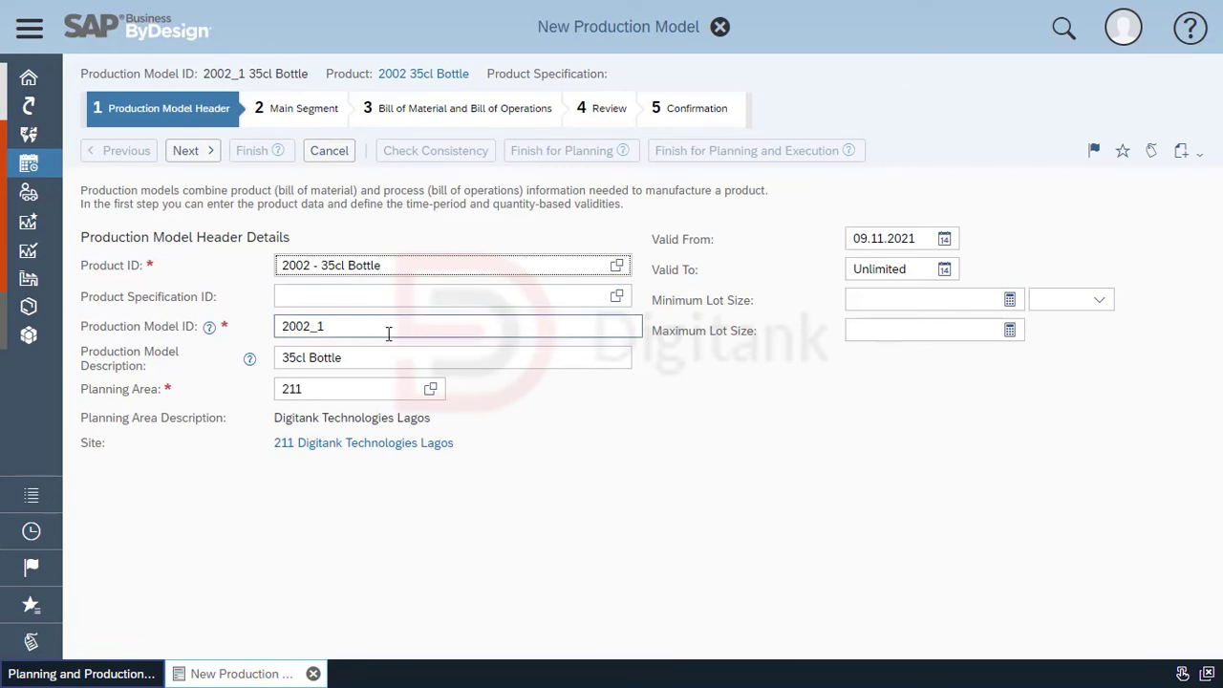
{"action": "left_click", "coordinate": [346, 353]}
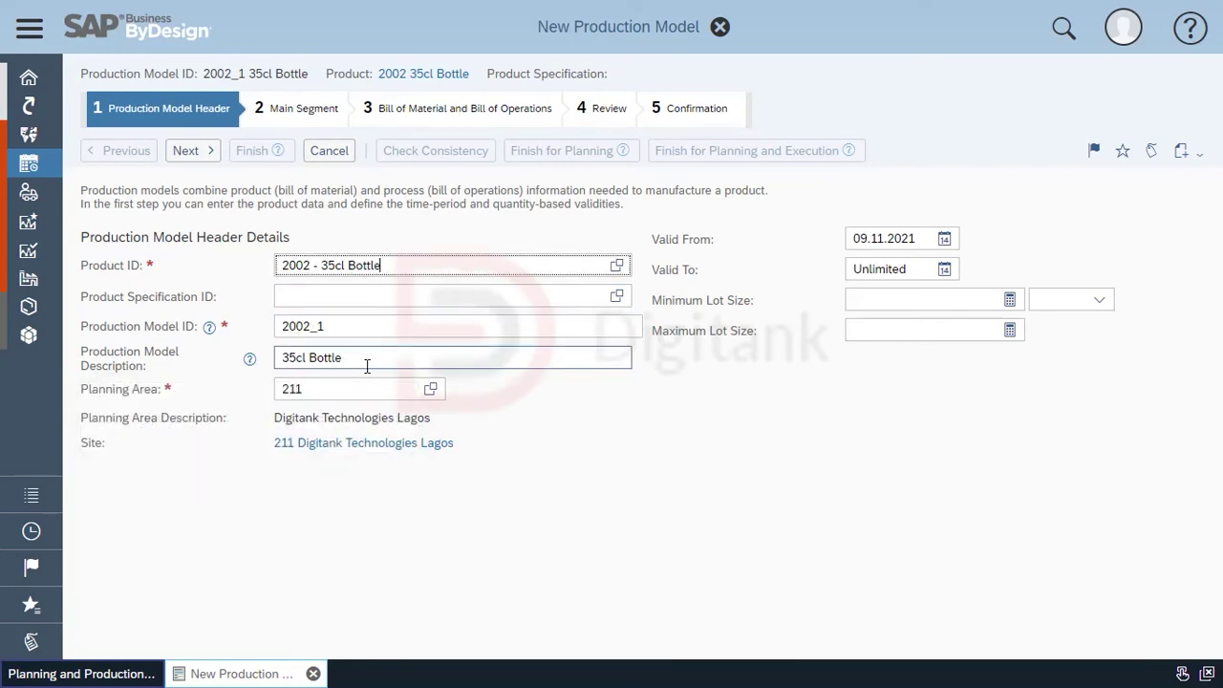
{"action": "left_click", "coordinate": [402, 386]}
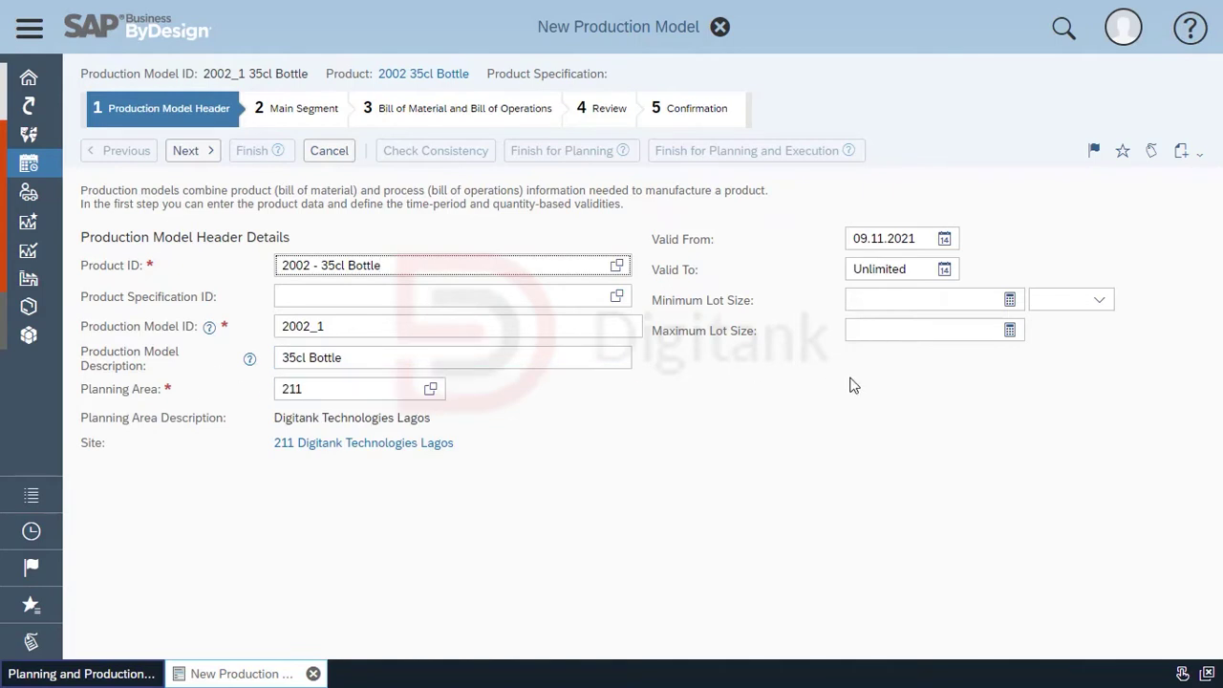
Step: Set the production model's minimum lot size to 350 ea and its maximum lot size to 70,000
{"action": "left_click", "coordinate": [914, 300]}
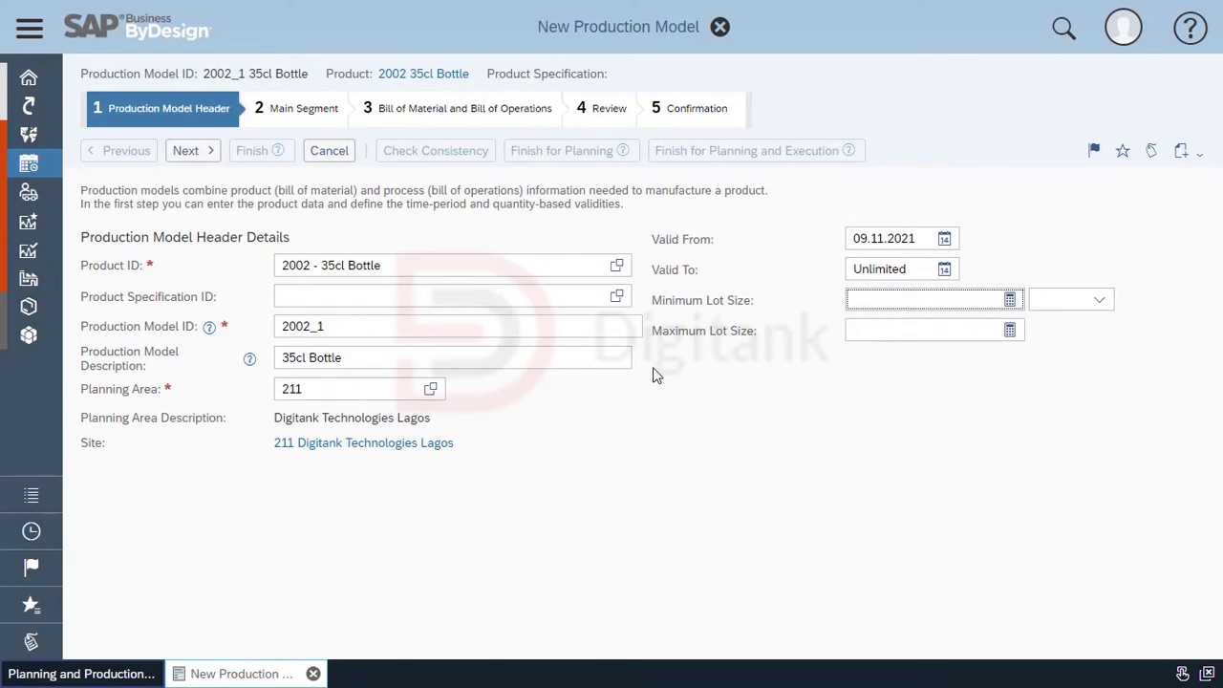
{"action": "key", "text": "Tab"}
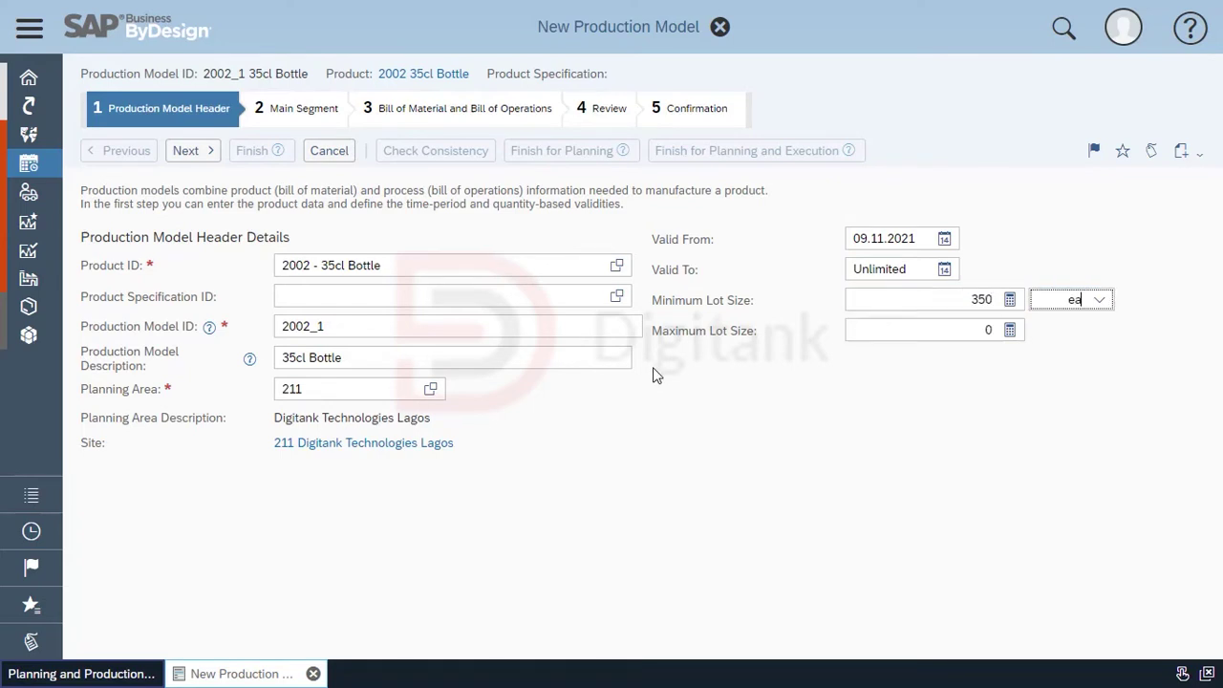
{"action": "type", "text": "eae"}
{"action": "key", "text": "BackSpace"}
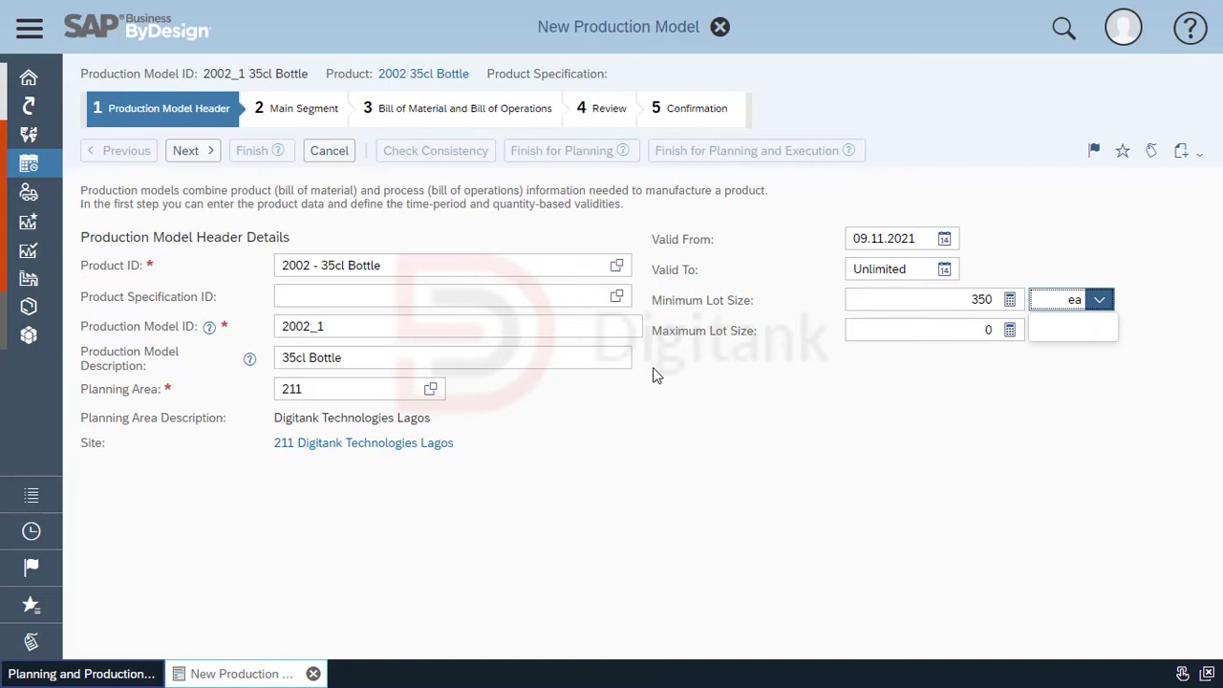
{"action": "left_click", "coordinate": [972, 332]}
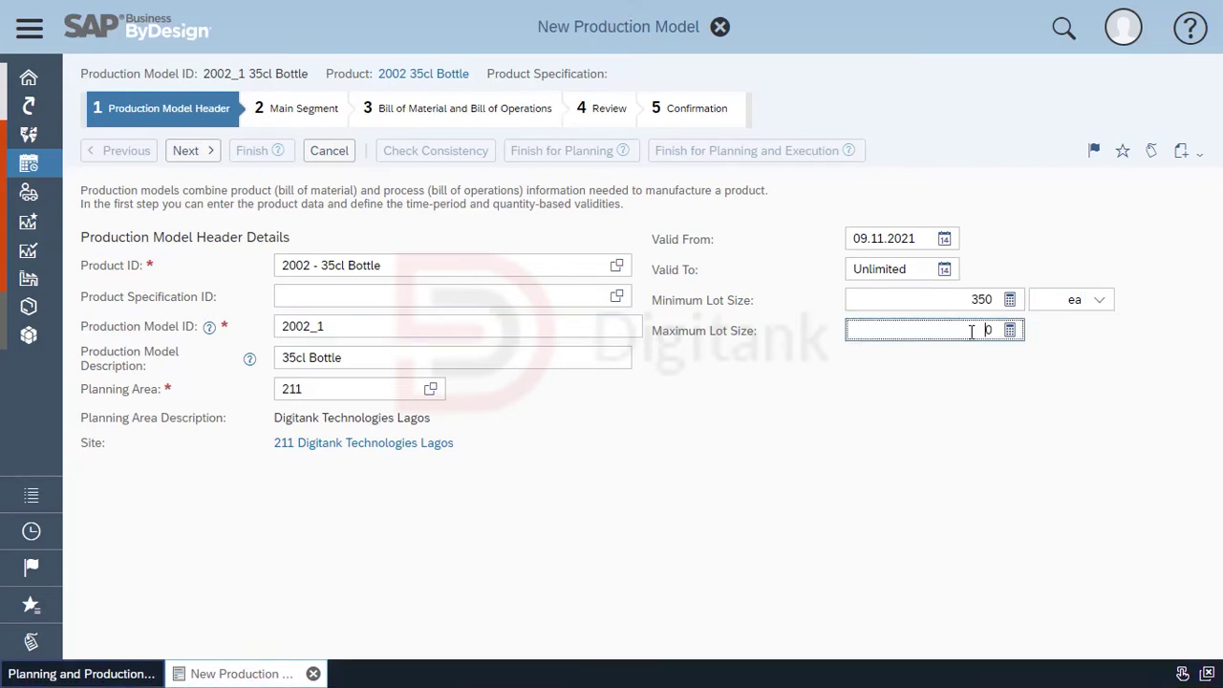
{"action": "left_click", "coordinate": [1008, 331]}
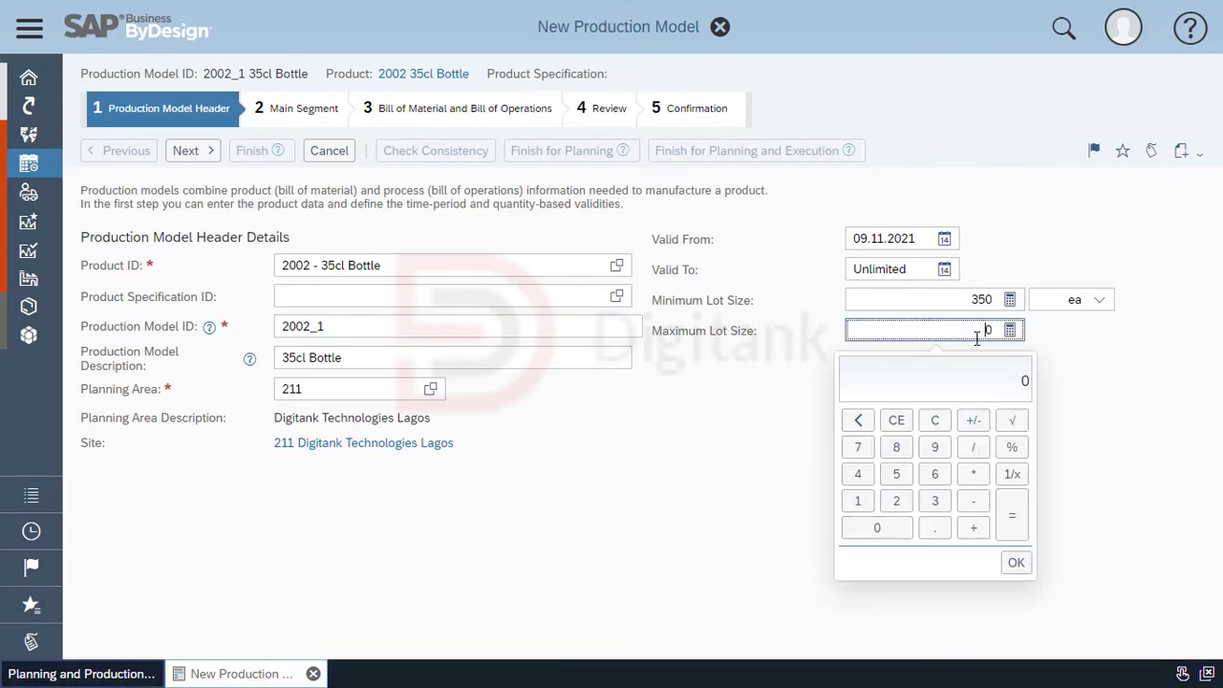
{"action": "left_click", "coordinate": [1015, 561]}
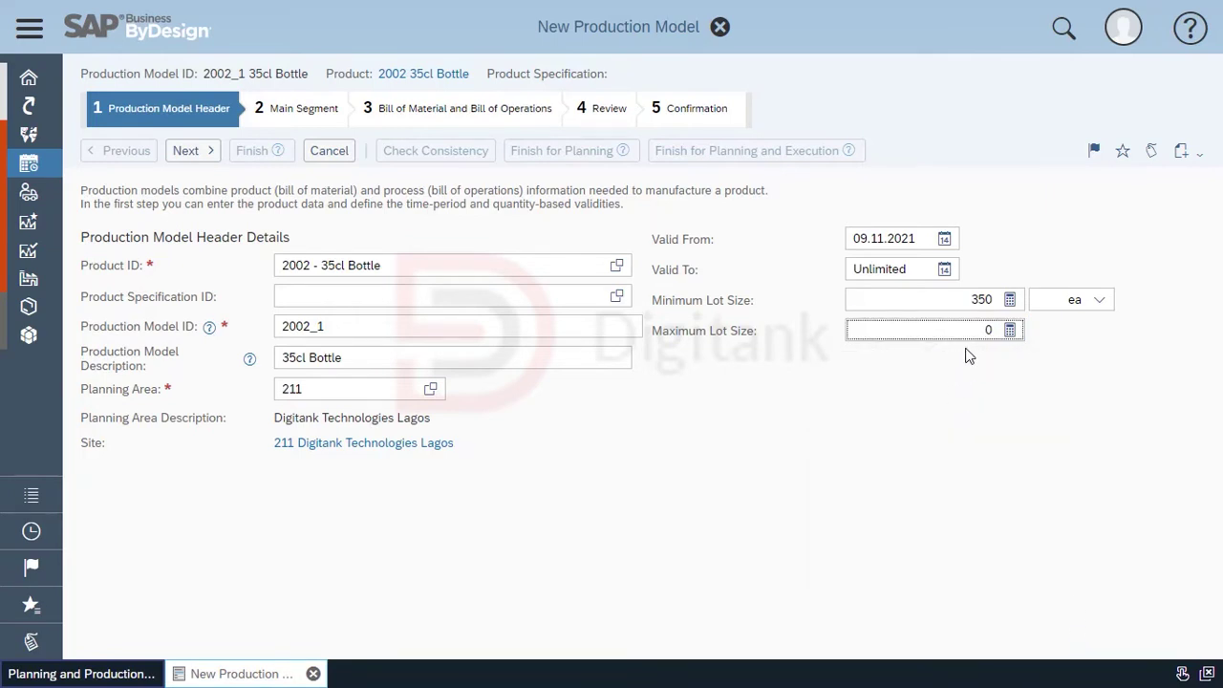
{"action": "left_click", "coordinate": [1022, 355]}
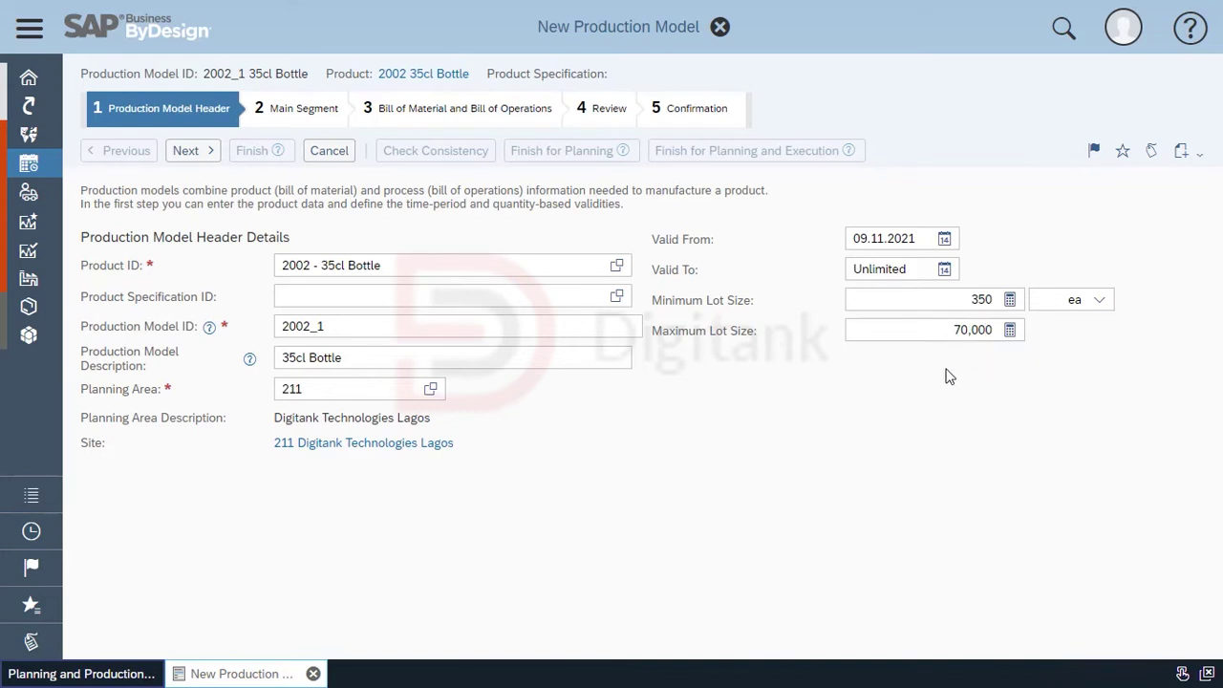
Step: Advance to the bill of material and bill of operations stage and check the selectable BoM variants
{"action": "left_click", "coordinate": [203, 153]}
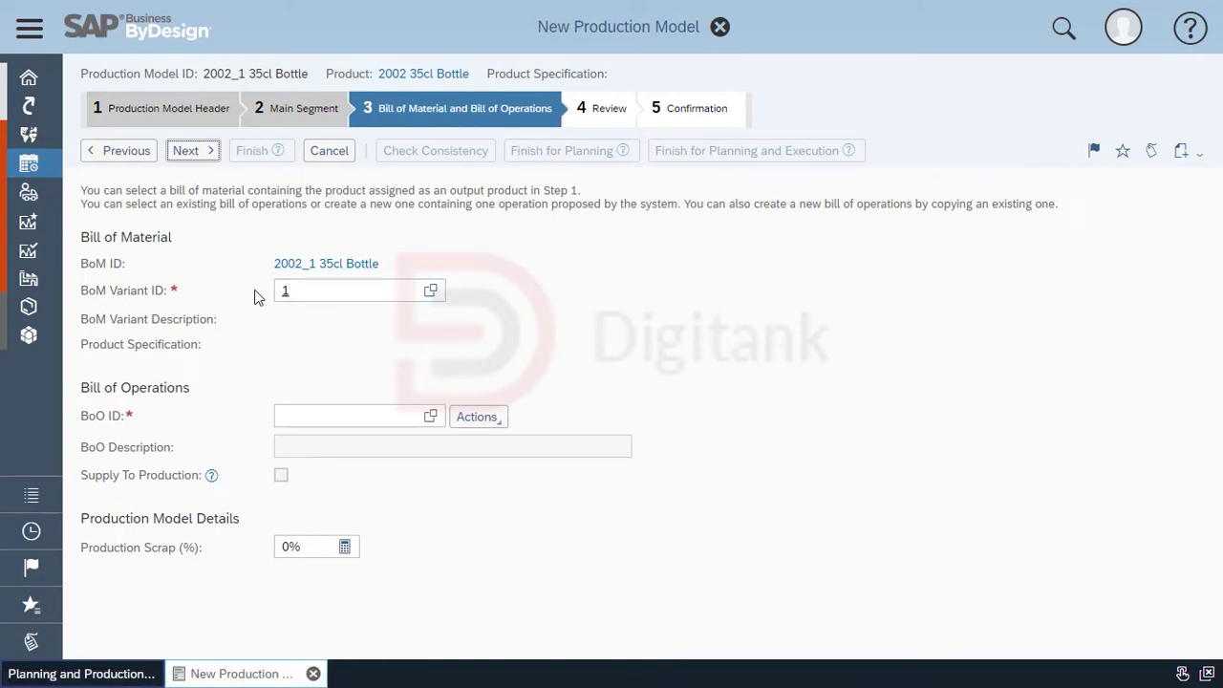
{"action": "left_click", "coordinate": [430, 293]}
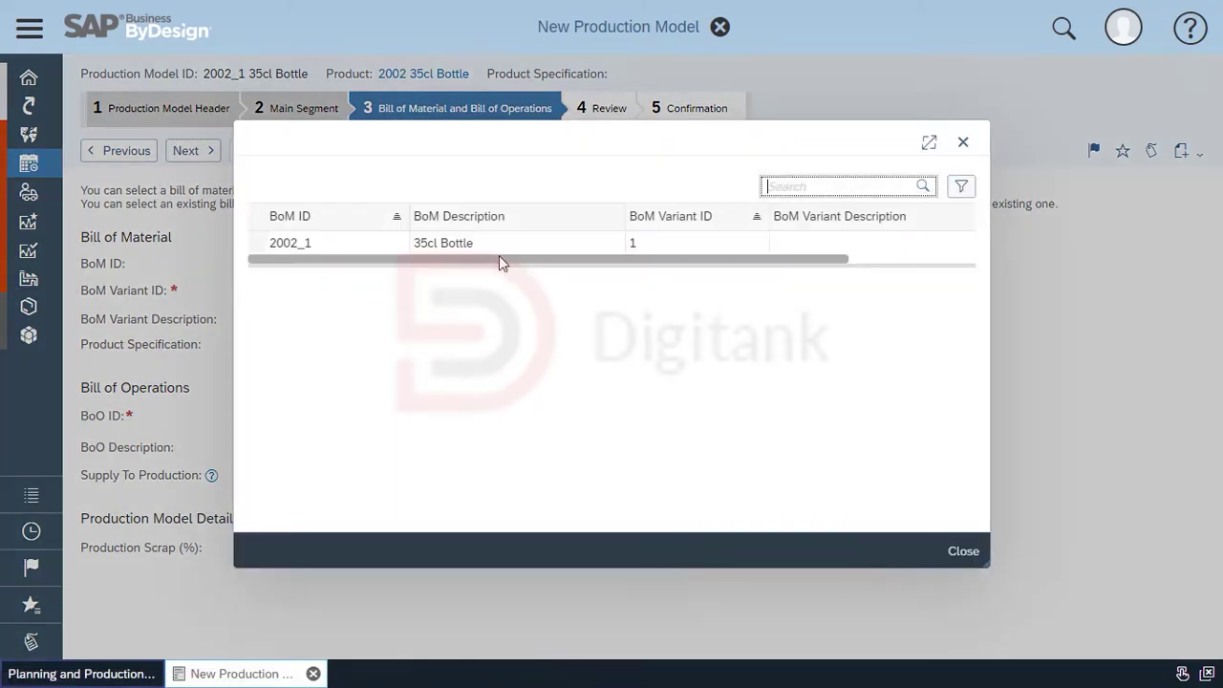
{"action": "left_click", "coordinate": [963, 553]}
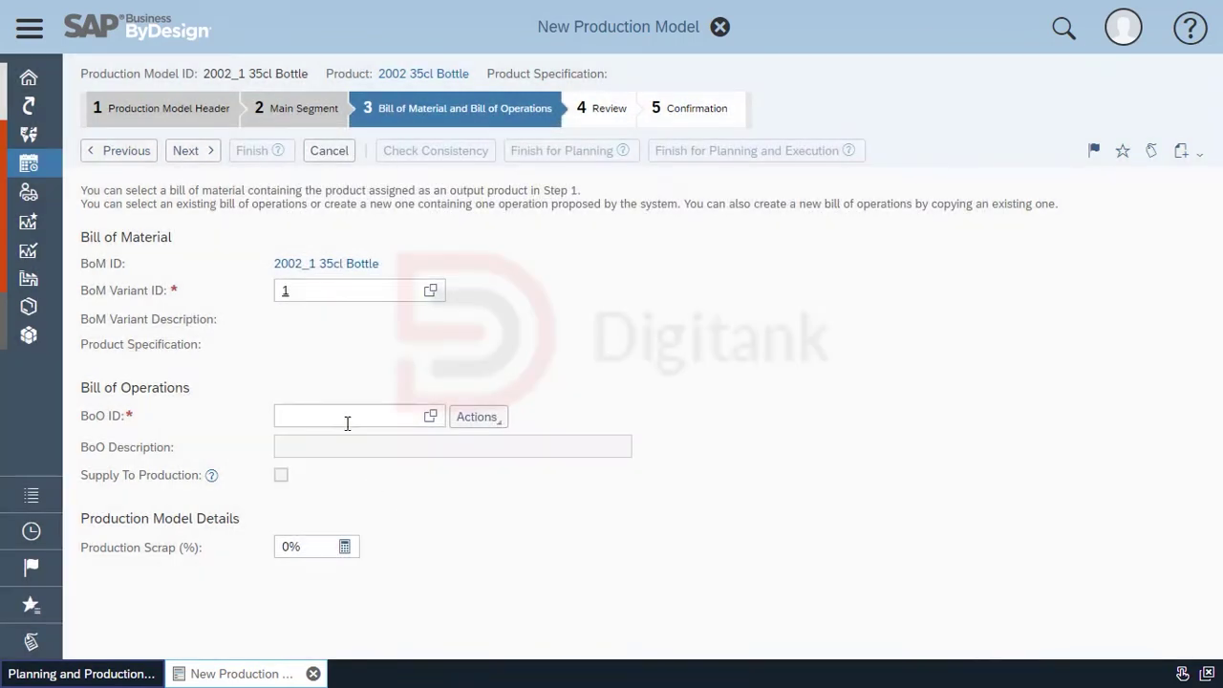
Step: Assign the bill of operations DG-001 to the production model
{"action": "left_click", "coordinate": [388, 415]}
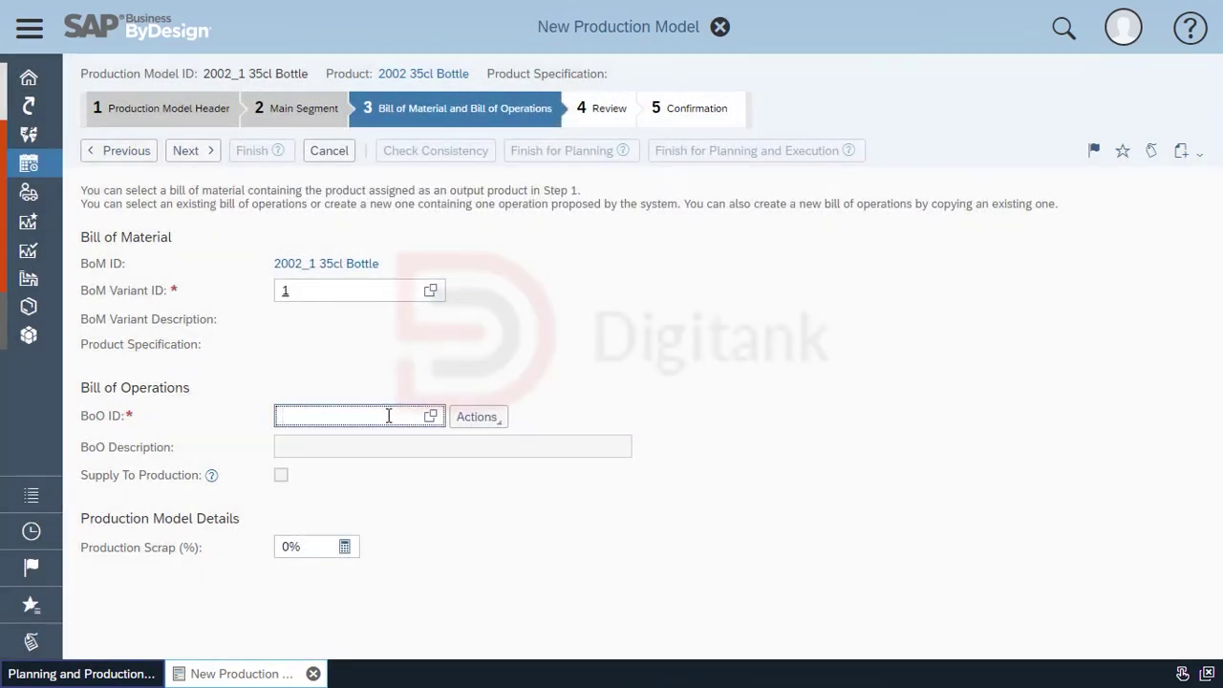
{"action": "type", "text": "dg"}
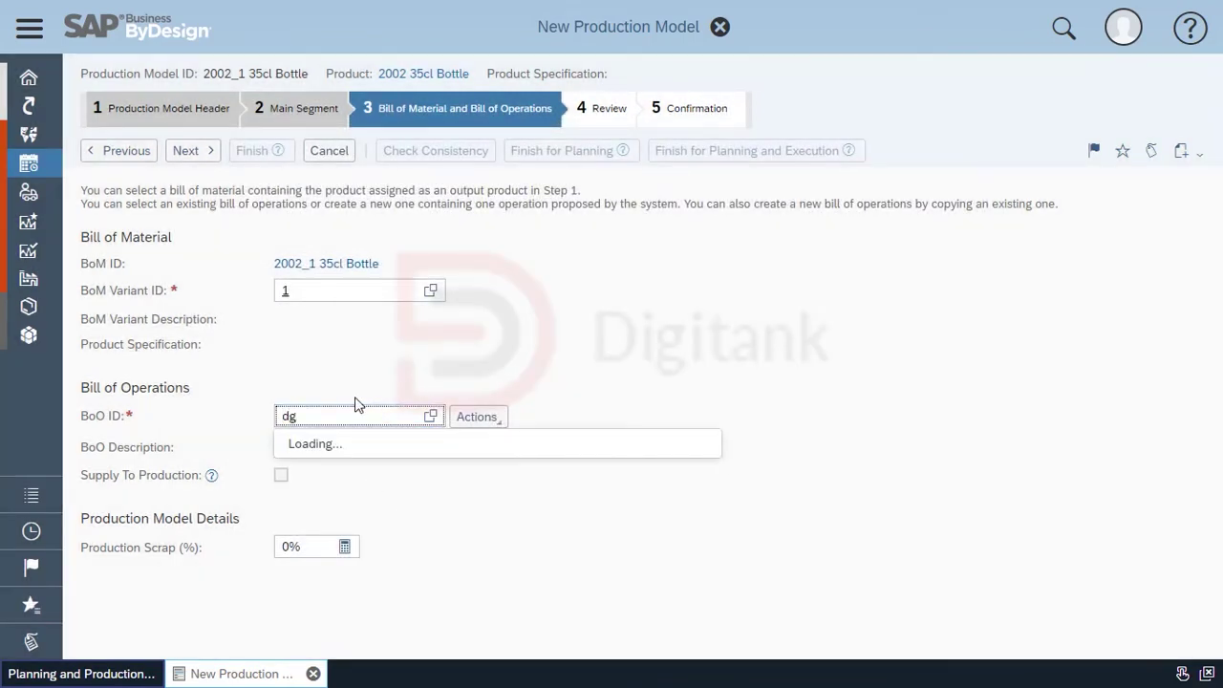
{"action": "left_click", "coordinate": [352, 443]}
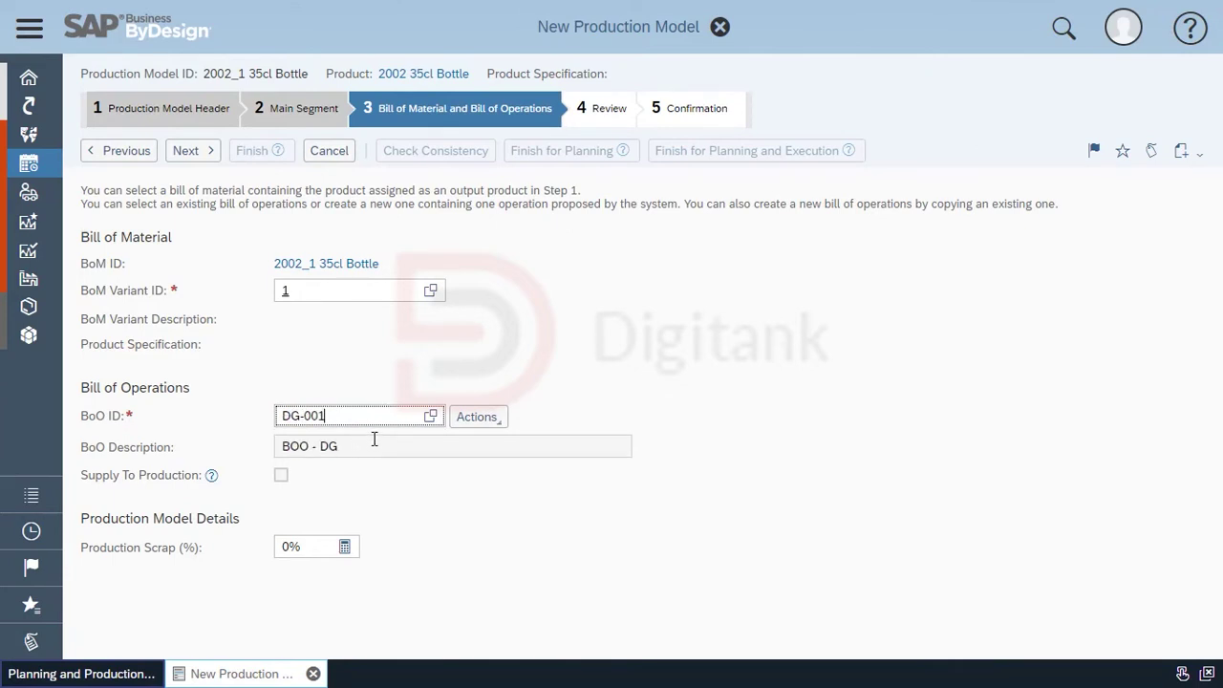
{"action": "left_click", "coordinate": [394, 399]}
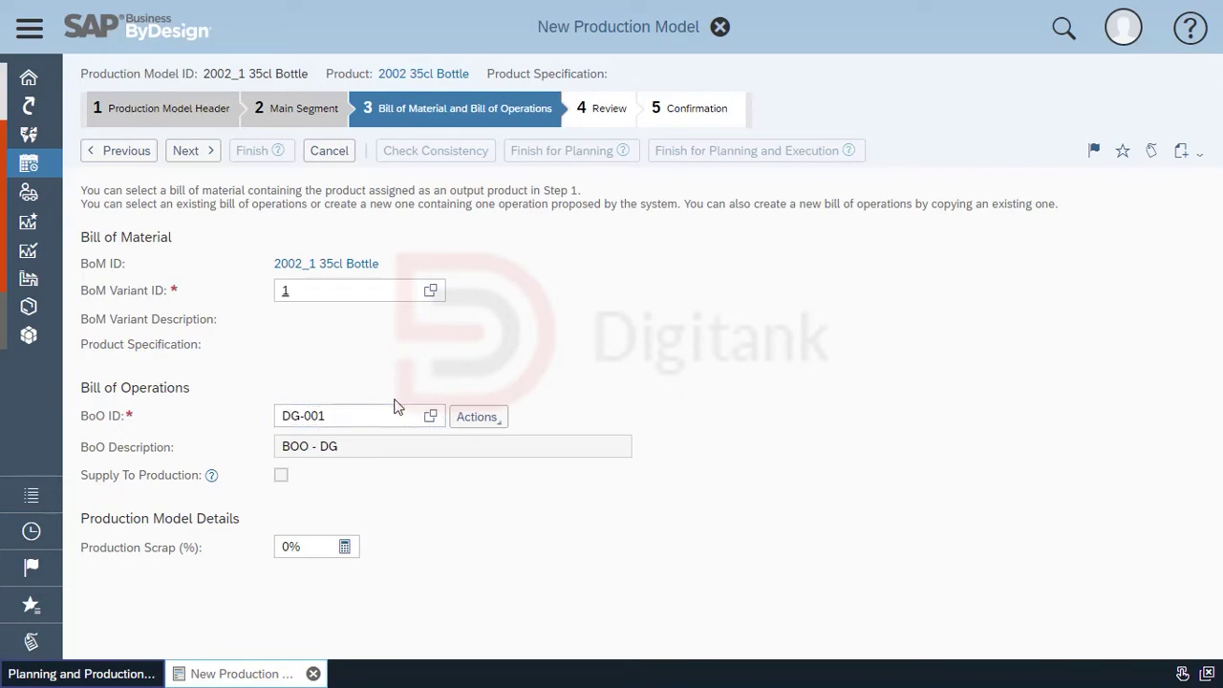
{"action": "left_click", "coordinate": [284, 477]}
{"action": "left_click", "coordinate": [282, 548]}
Step: Proceed to the review, run the consistency check and finish the production model for planning
{"action": "left_click", "coordinate": [207, 158]}
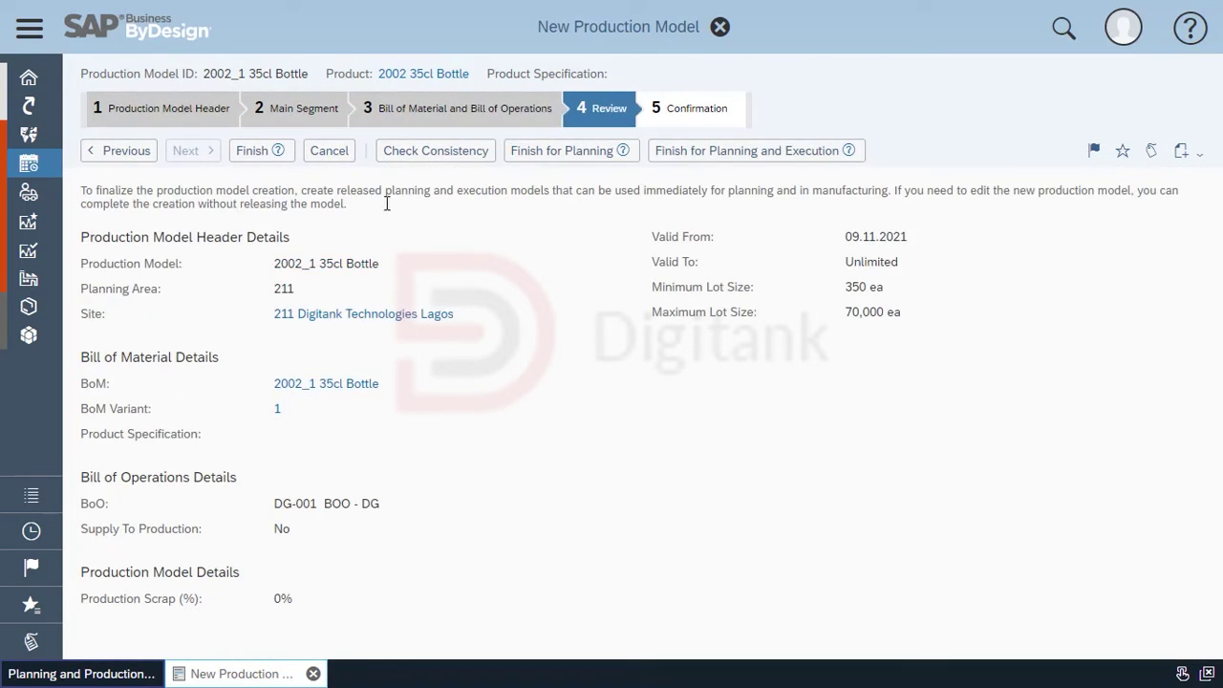
{"action": "left_click", "coordinate": [453, 159]}
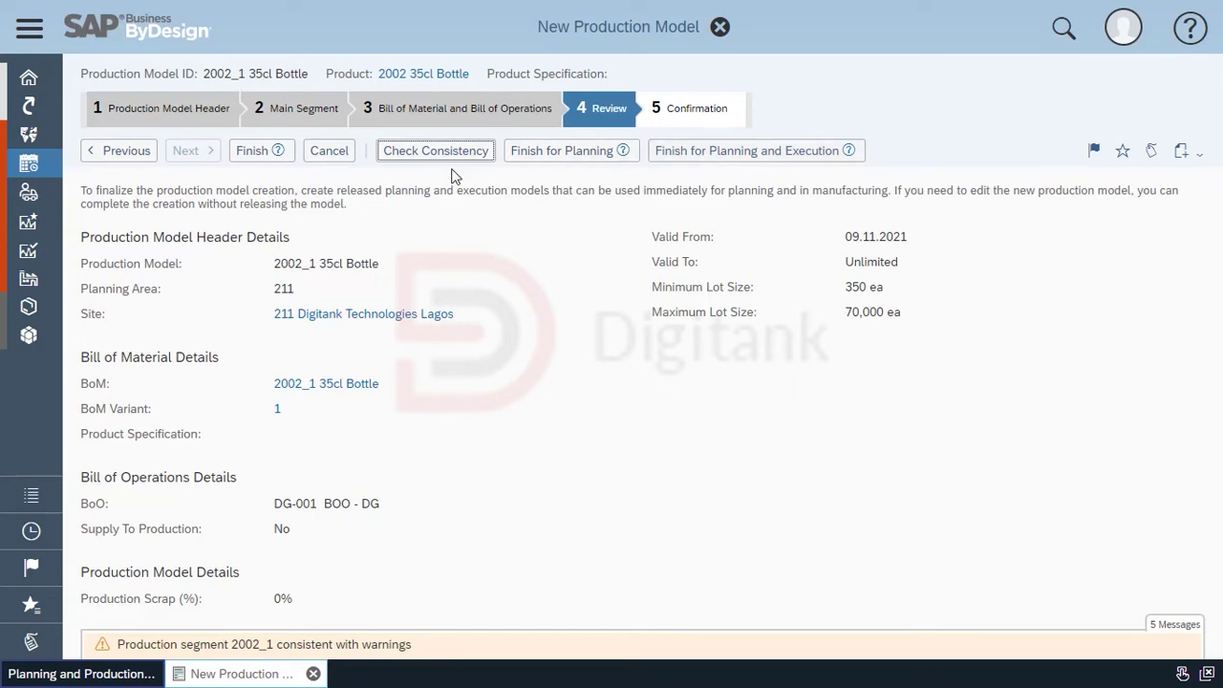
{"action": "left_click", "coordinate": [537, 166]}
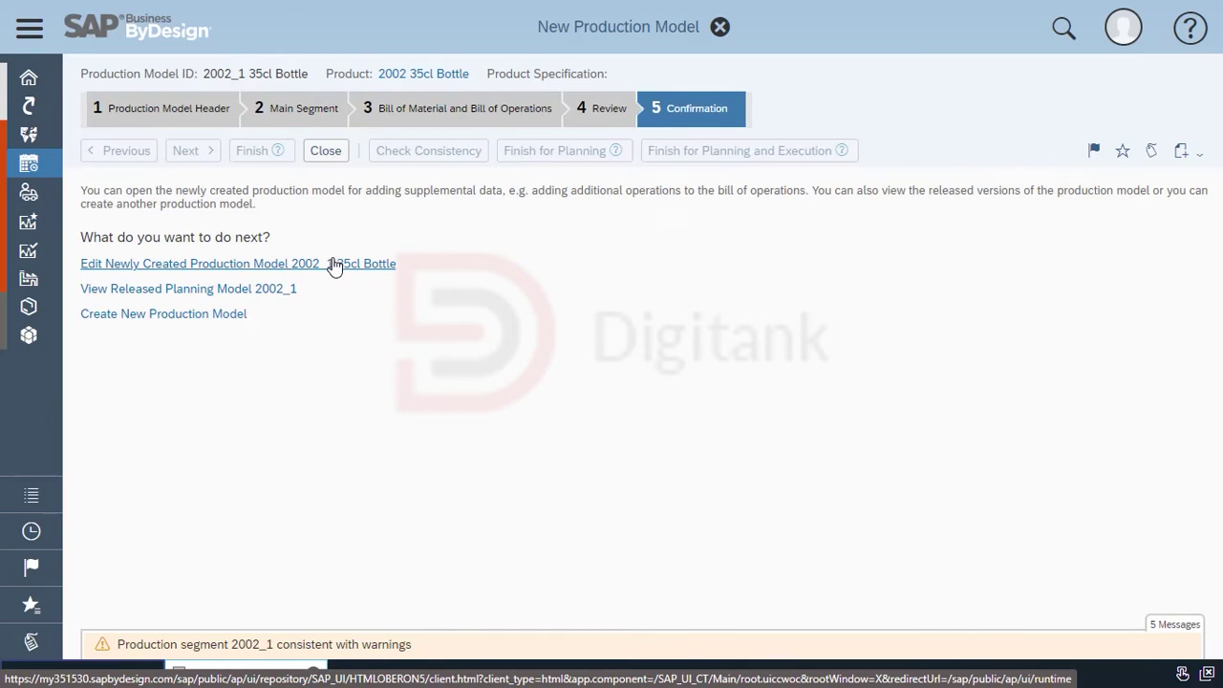
Step: Open the newly created production model for editing and disallow production order release for the red feasibility status
{"action": "left_click", "coordinate": [139, 270]}
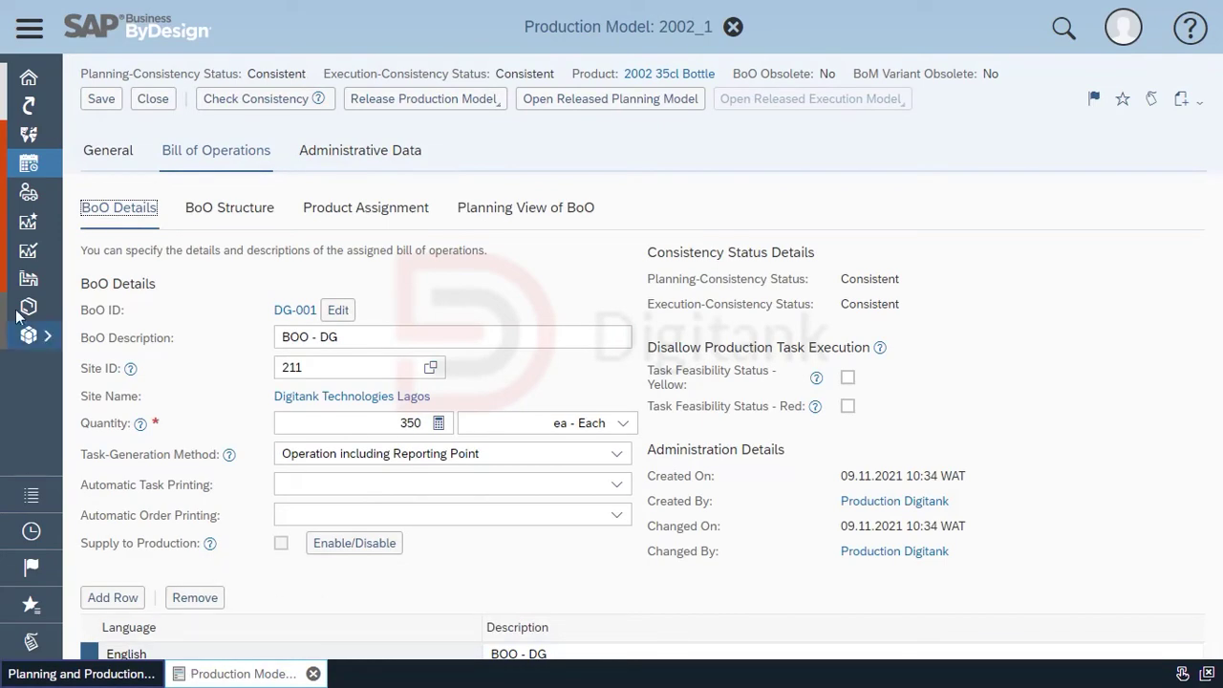
{"action": "left_click", "coordinate": [125, 177]}
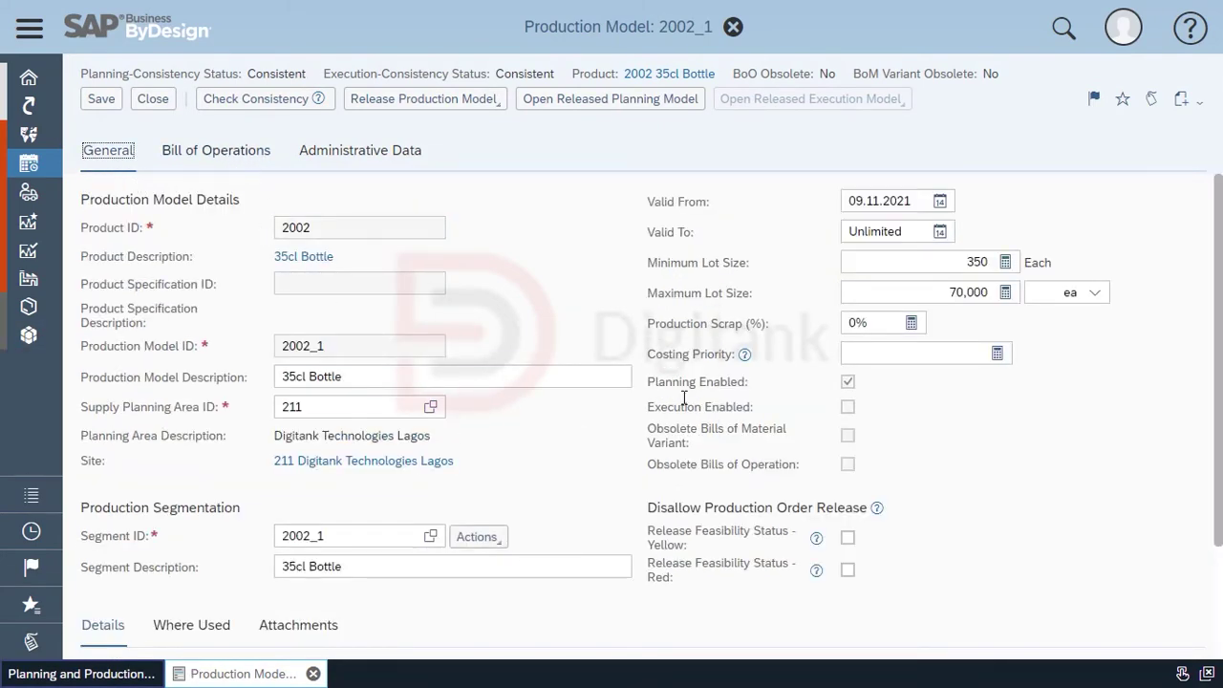
{"action": "scroll", "coordinate": [686, 392], "scroll_direction": "down", "scroll_amount": 2}
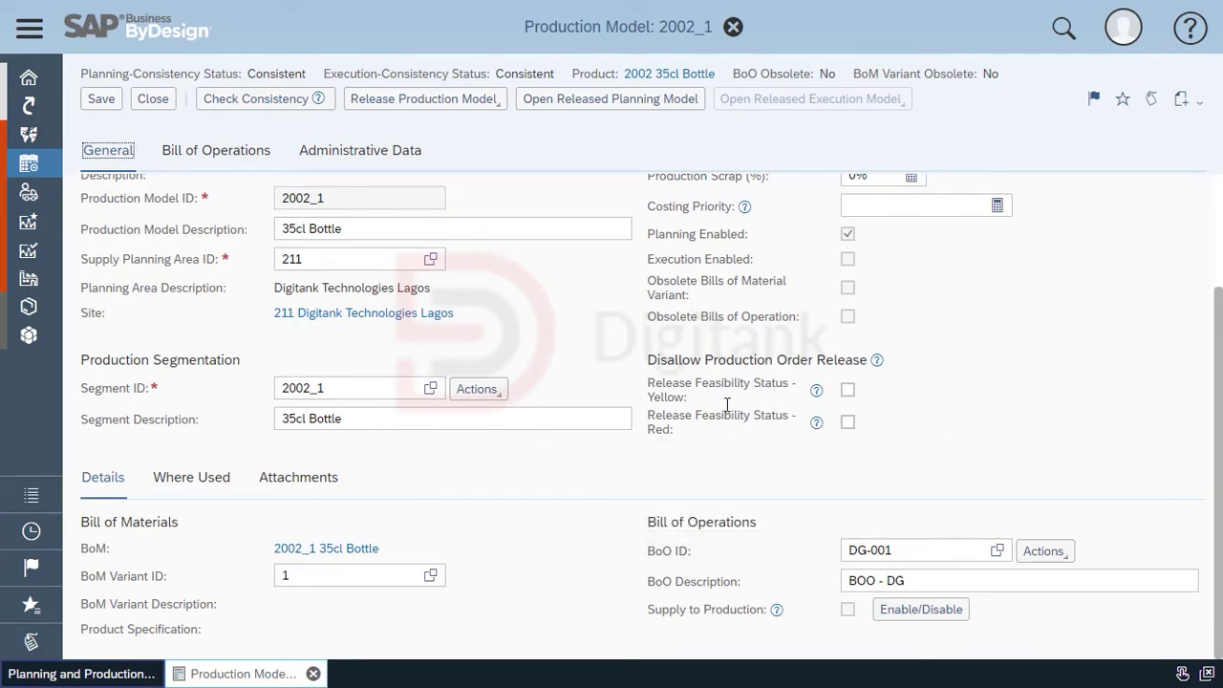
{"action": "left_click", "coordinate": [847, 422]}
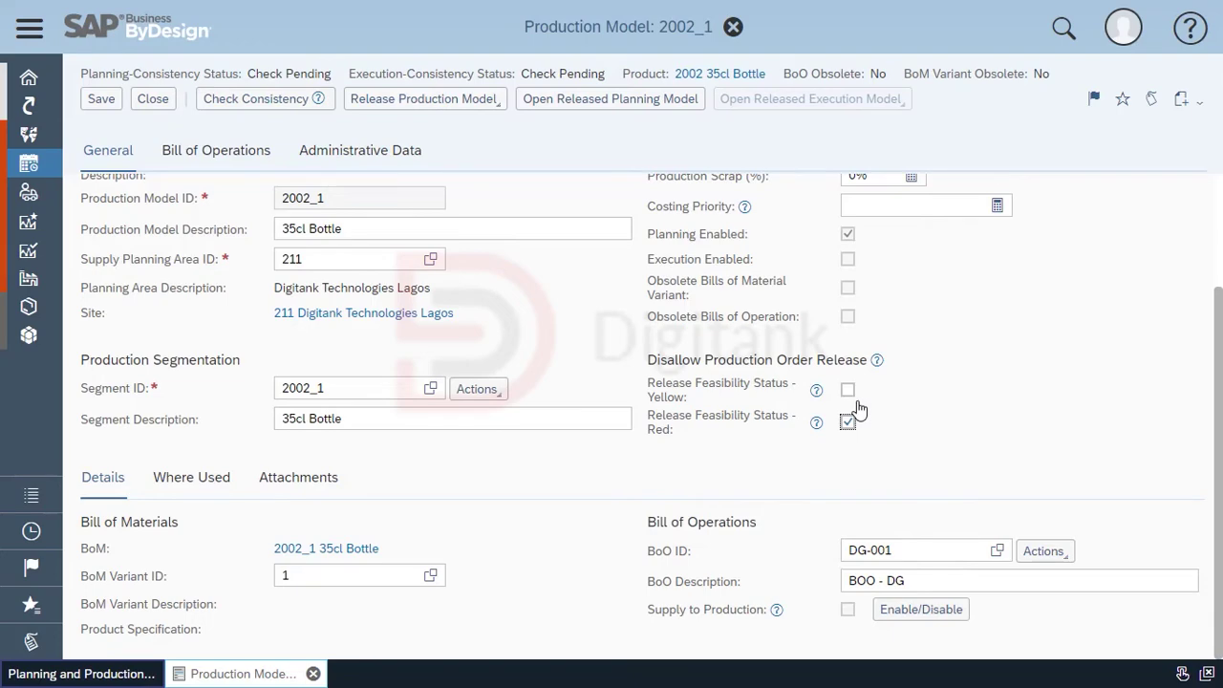
{"action": "scroll", "coordinate": [819, 418], "scroll_direction": "up", "scroll_amount": 3}
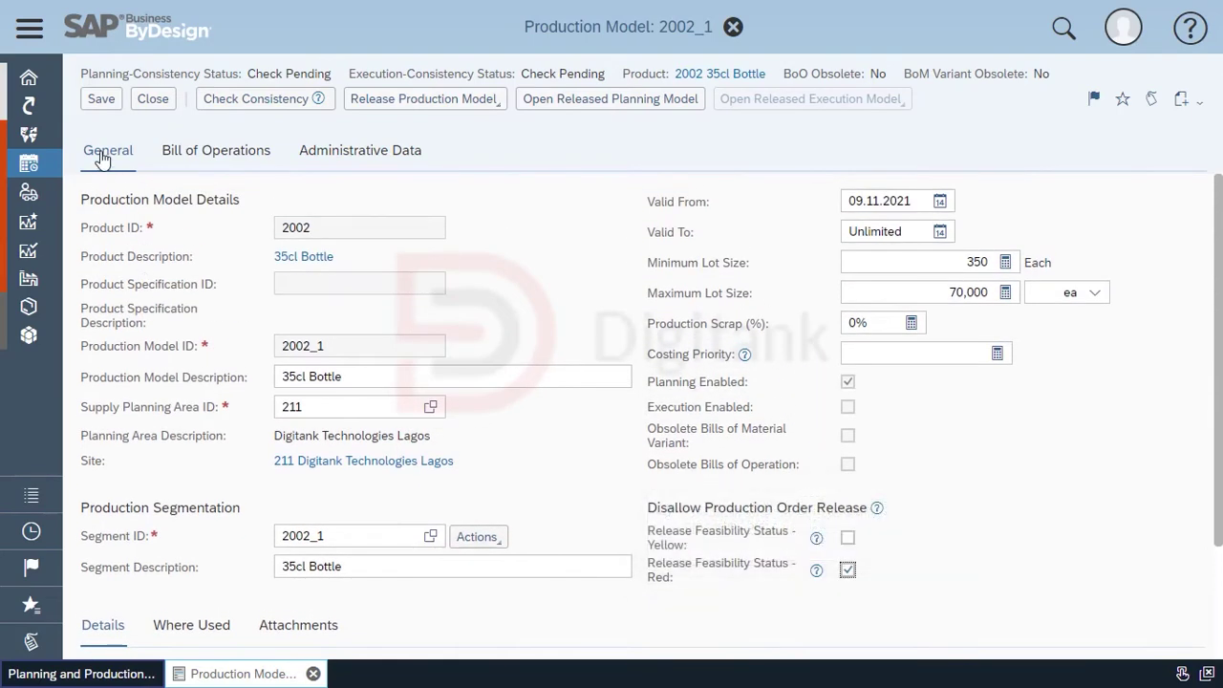
Step: In the bill of operations' product assignment, assign the Resin line item group to activity ACT_002 of OP_001 with Backflush confirmation
{"action": "left_click", "coordinate": [212, 153]}
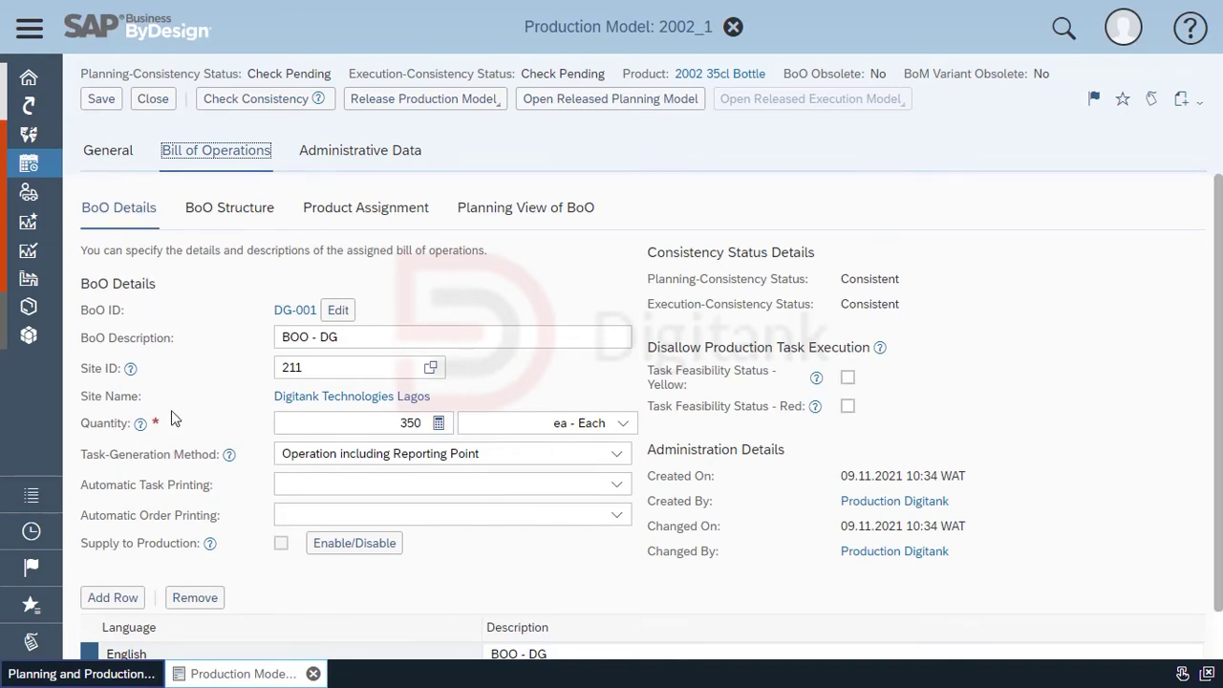
{"action": "left_click", "coordinate": [232, 212]}
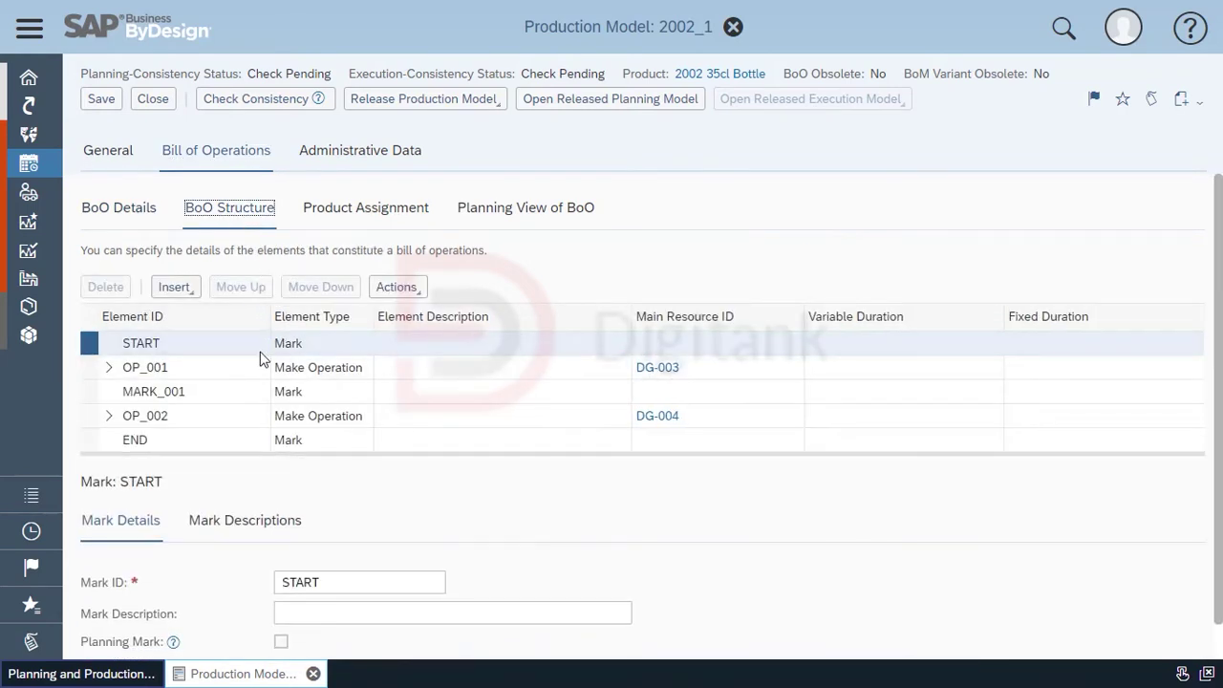
{"action": "left_click", "coordinate": [332, 223]}
{"action": "scroll", "coordinate": [525, 287], "scroll_direction": "down", "scroll_amount": 2}
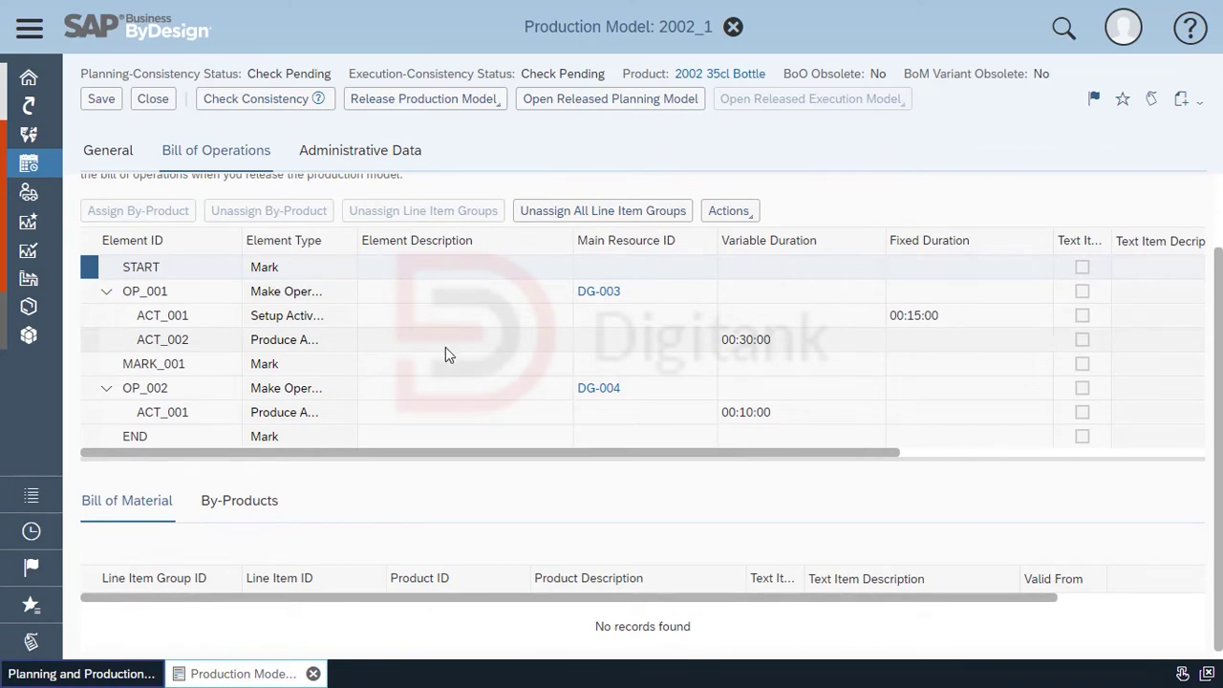
{"action": "left_click", "coordinate": [229, 342]}
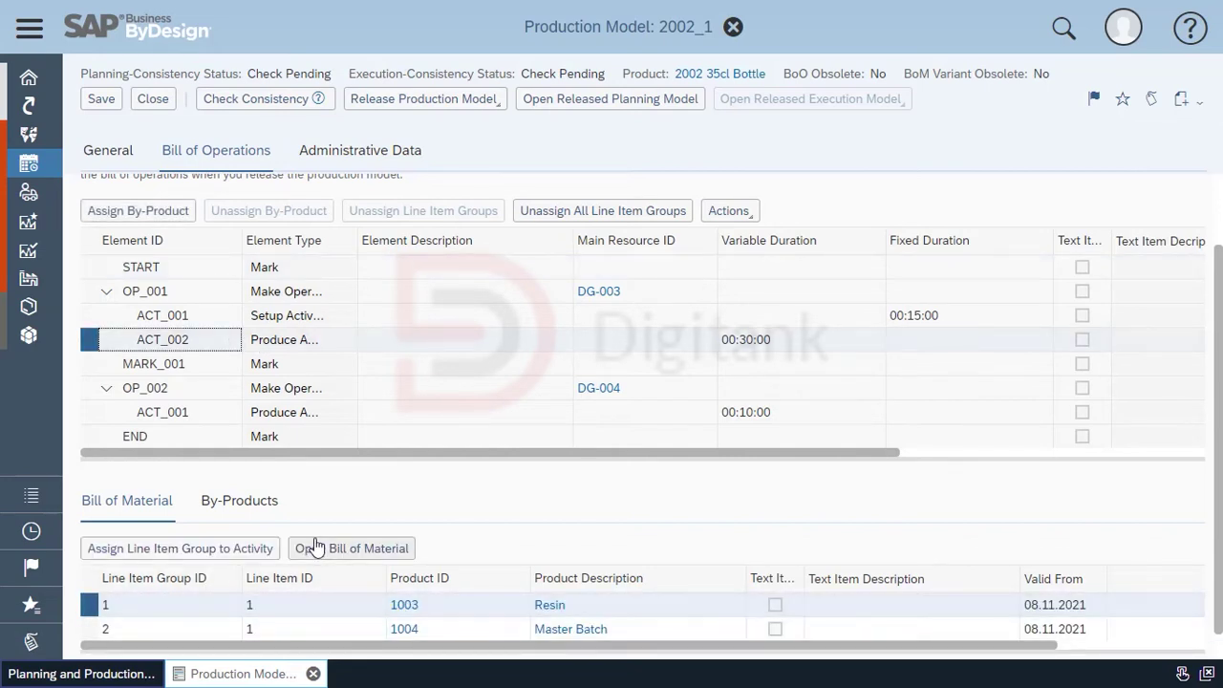
{"action": "scroll", "coordinate": [349, 460], "scroll_direction": "down", "scroll_amount": 1}
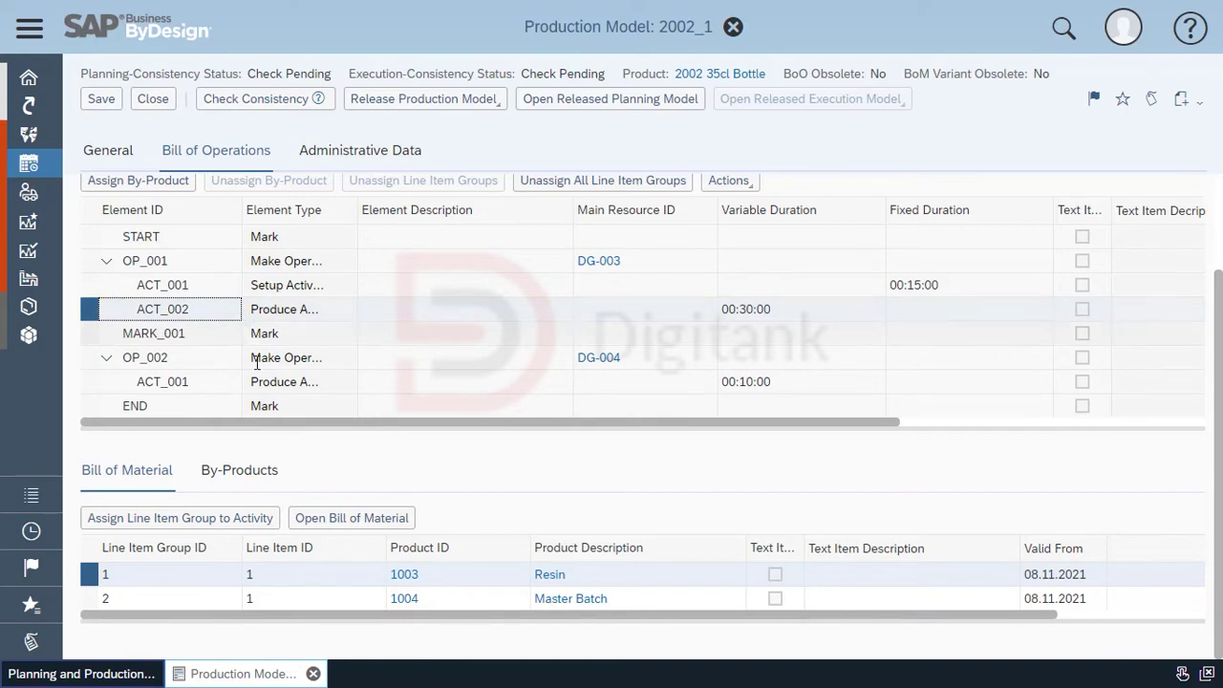
{"action": "left_click", "coordinate": [152, 576]}
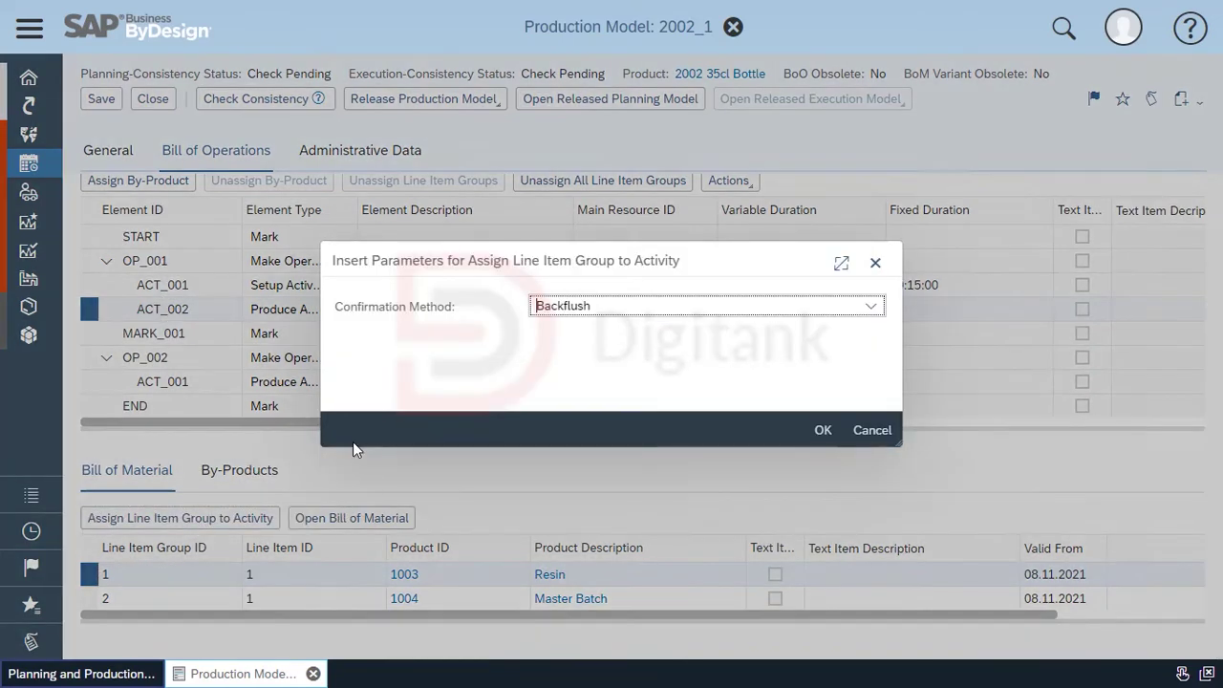
{"action": "left_click", "coordinate": [820, 432]}
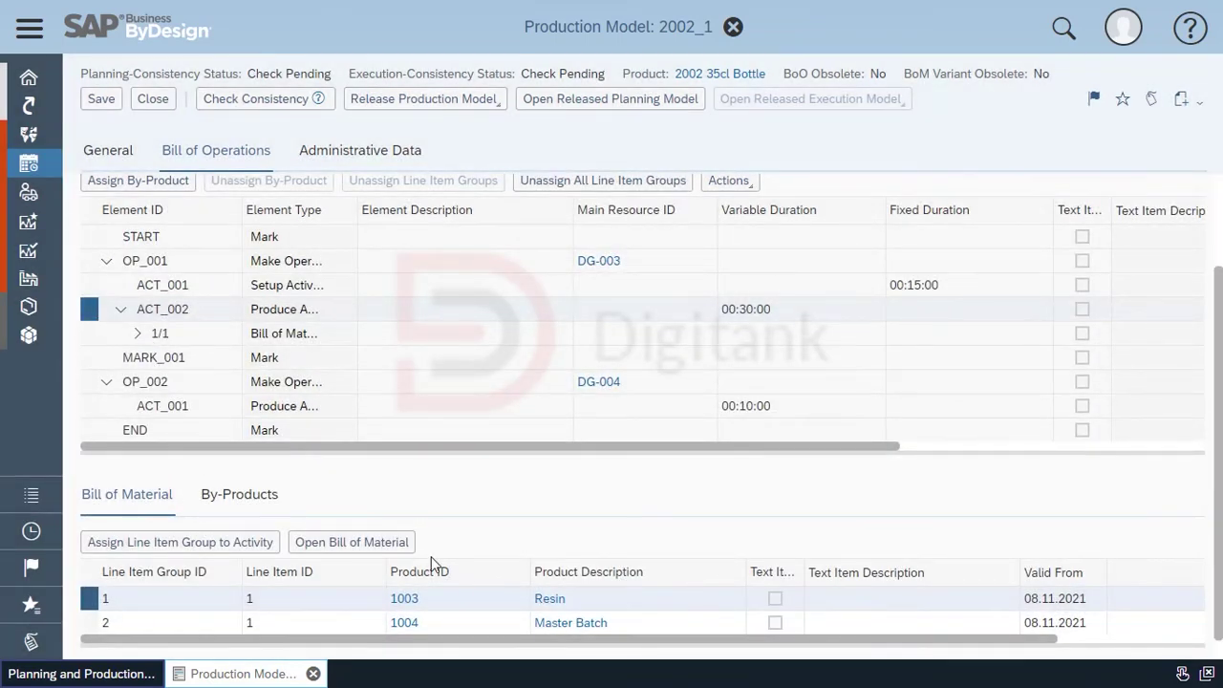
{"action": "left_click", "coordinate": [136, 333]}
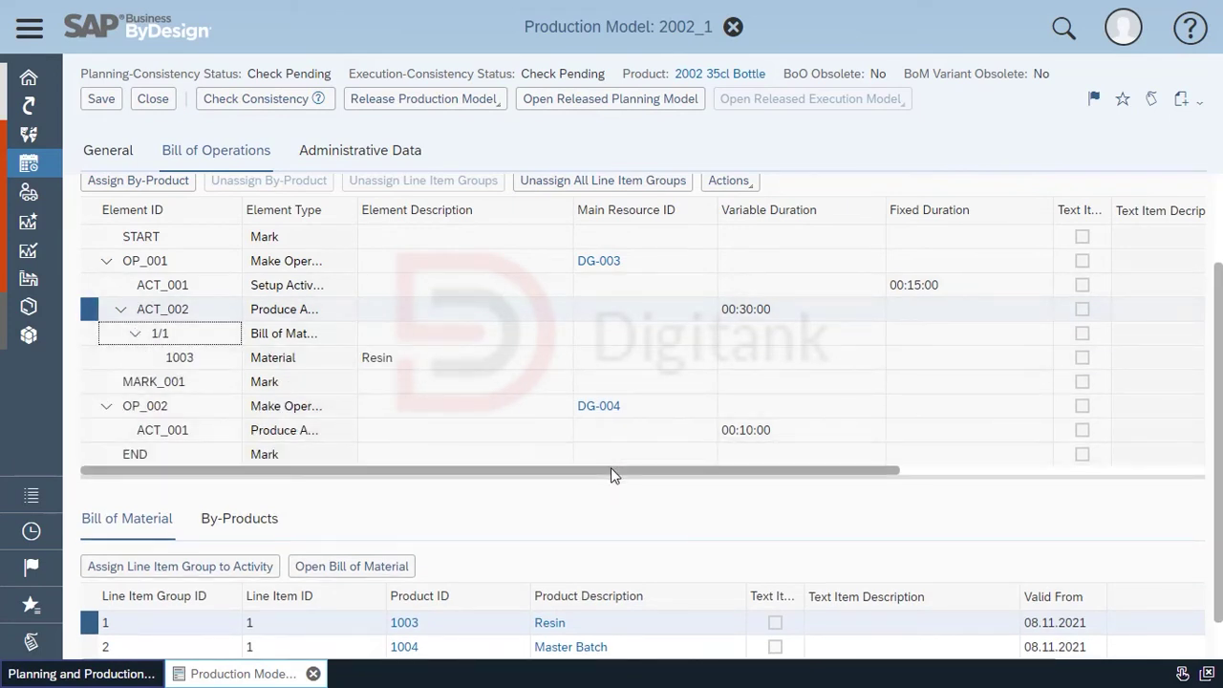
{"action": "left_click_drag", "start_coordinate": [611, 469], "coordinate": [898, 497]}
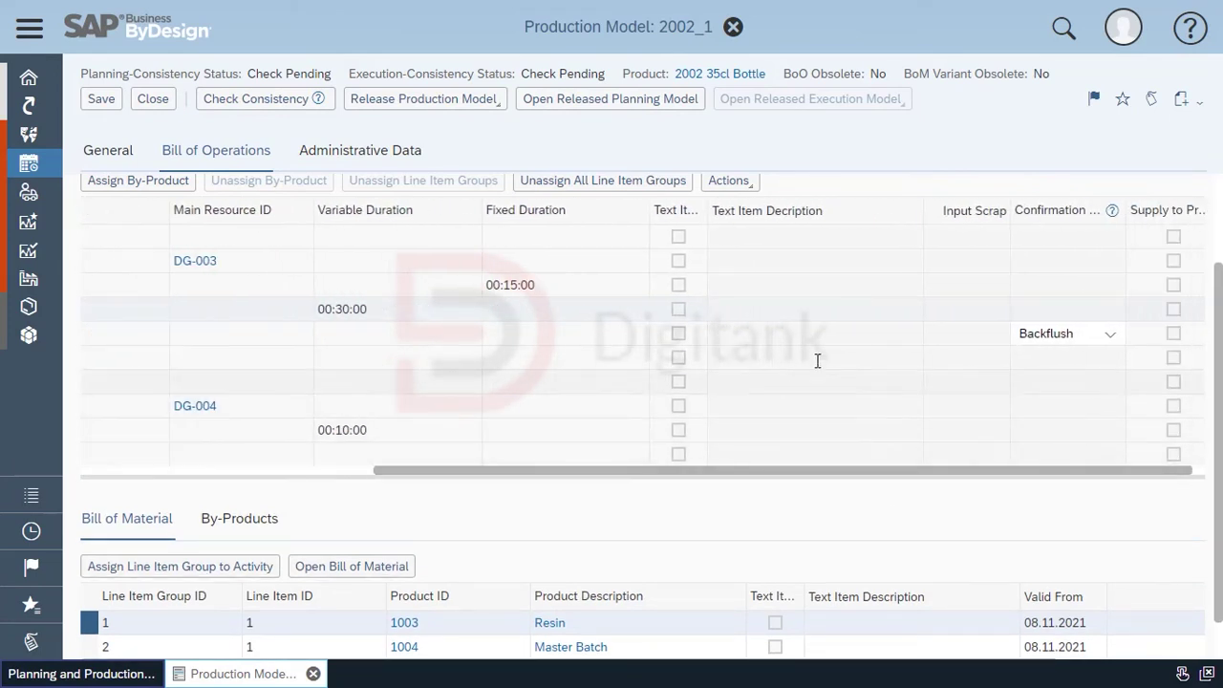
Step: Assign the Master Batch line item group to activity ACT_001 of OP_002 with Backflush confirmation
{"action": "left_click_drag", "start_coordinate": [975, 470], "coordinate": [502, 469]}
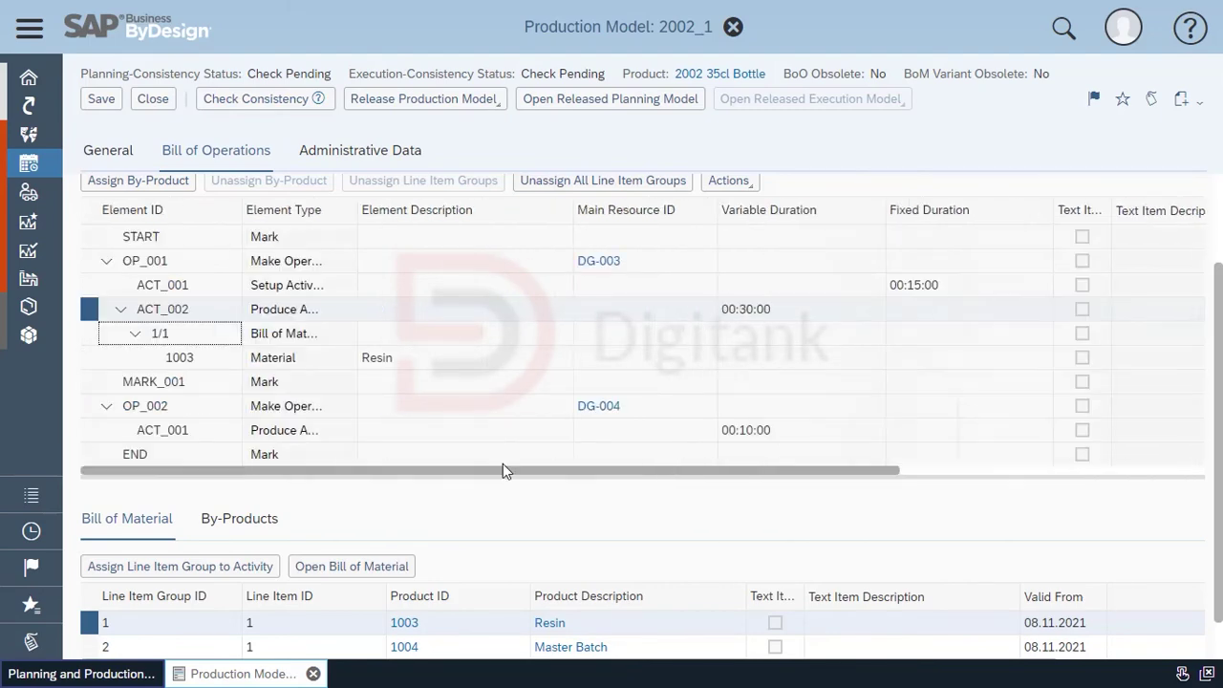
{"action": "scroll", "coordinate": [578, 505], "scroll_direction": "down", "scroll_amount": 1}
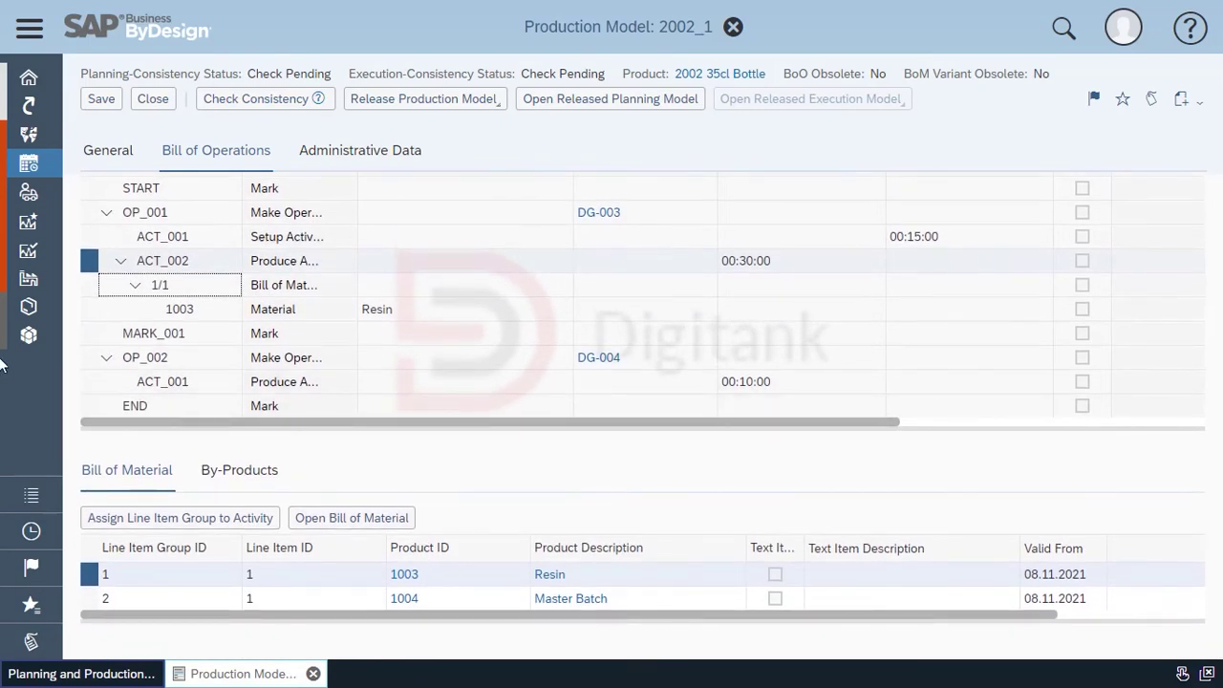
{"action": "left_click", "coordinate": [121, 261]}
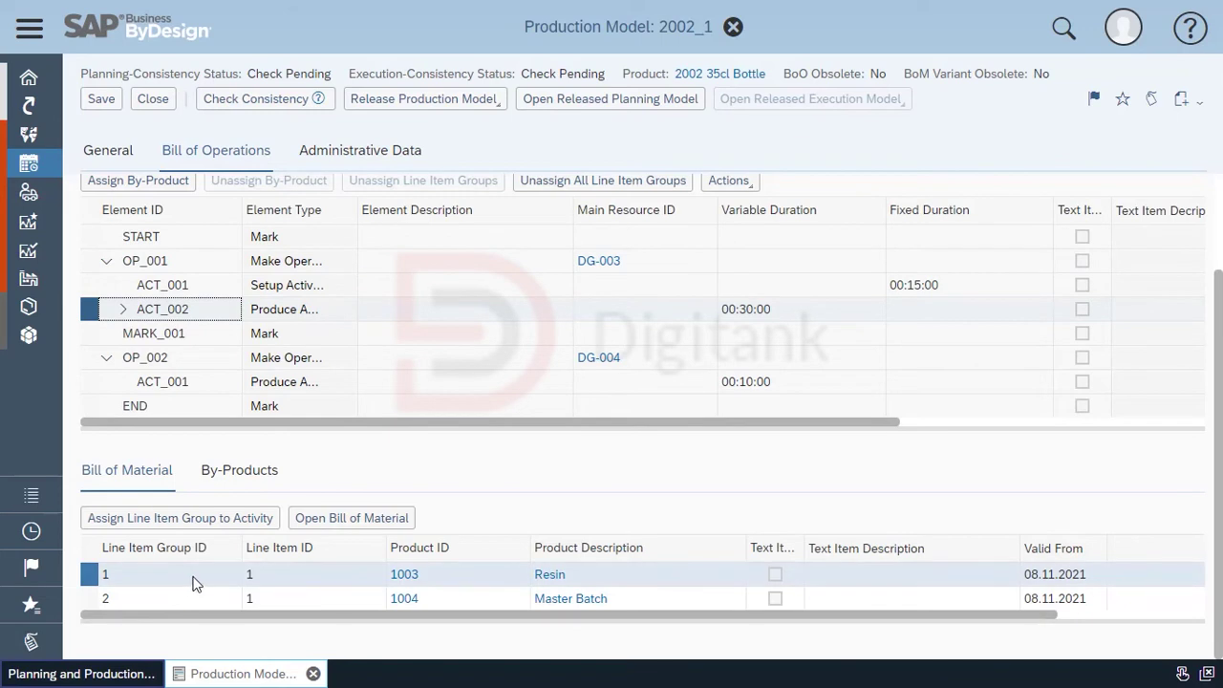
{"action": "left_click", "coordinate": [212, 385]}
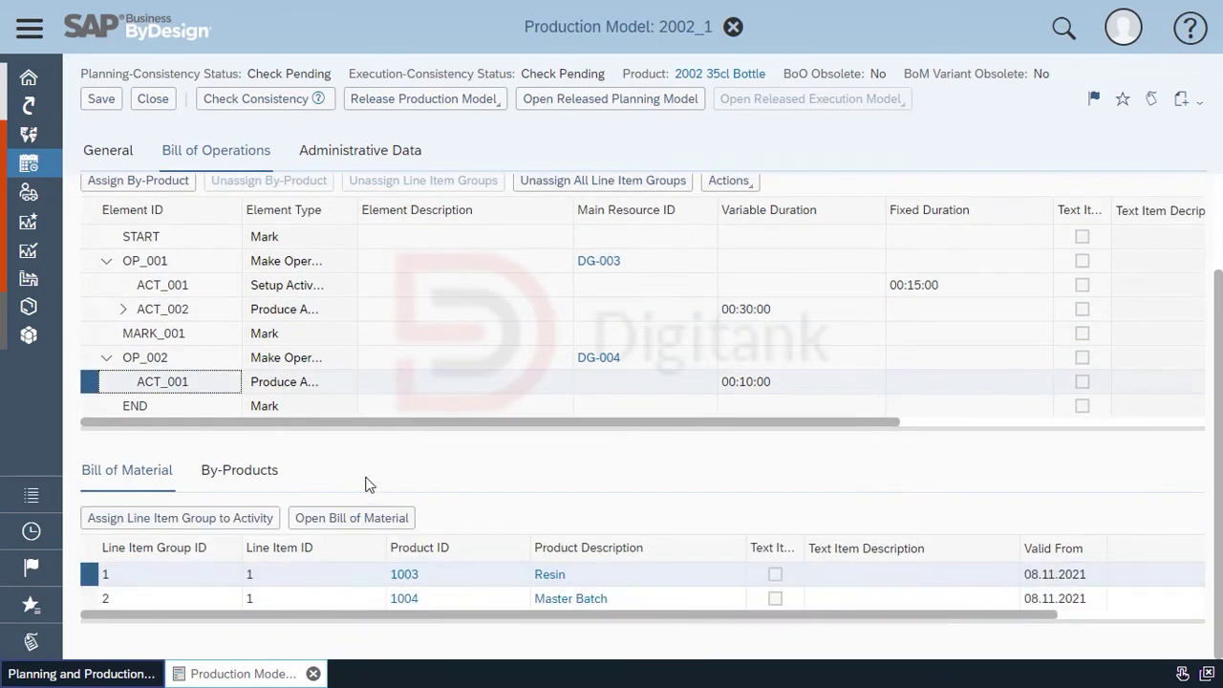
{"action": "left_click", "coordinate": [158, 599]}
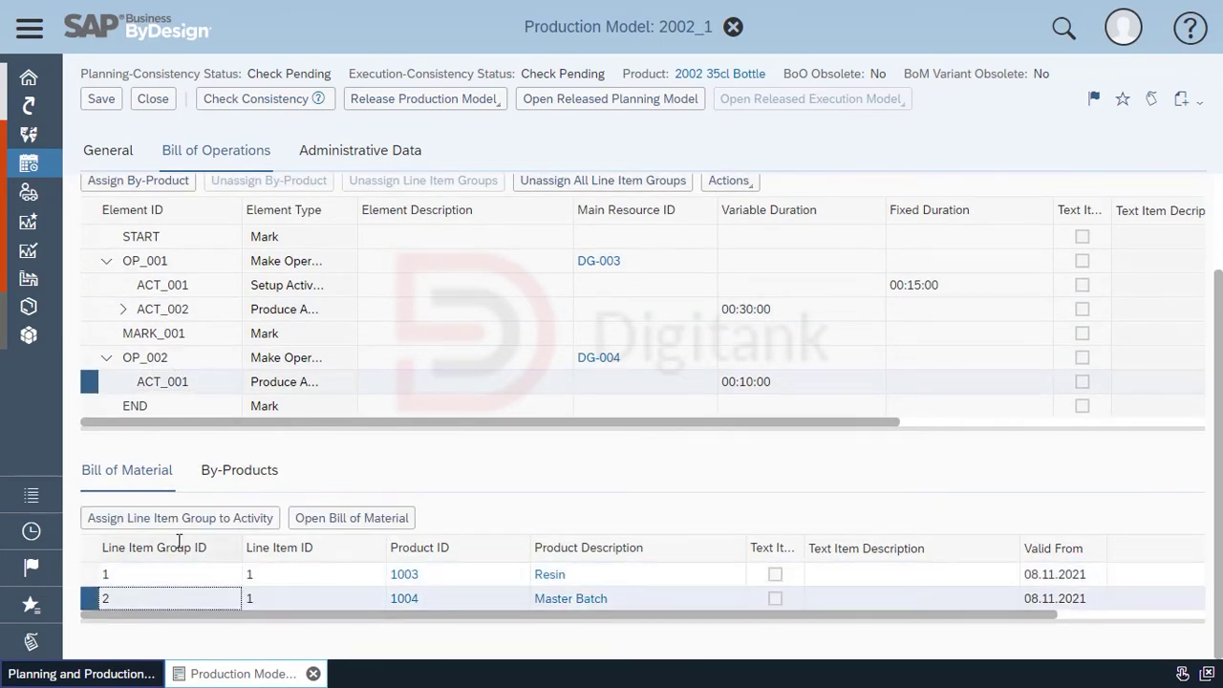
{"action": "left_click", "coordinate": [181, 517]}
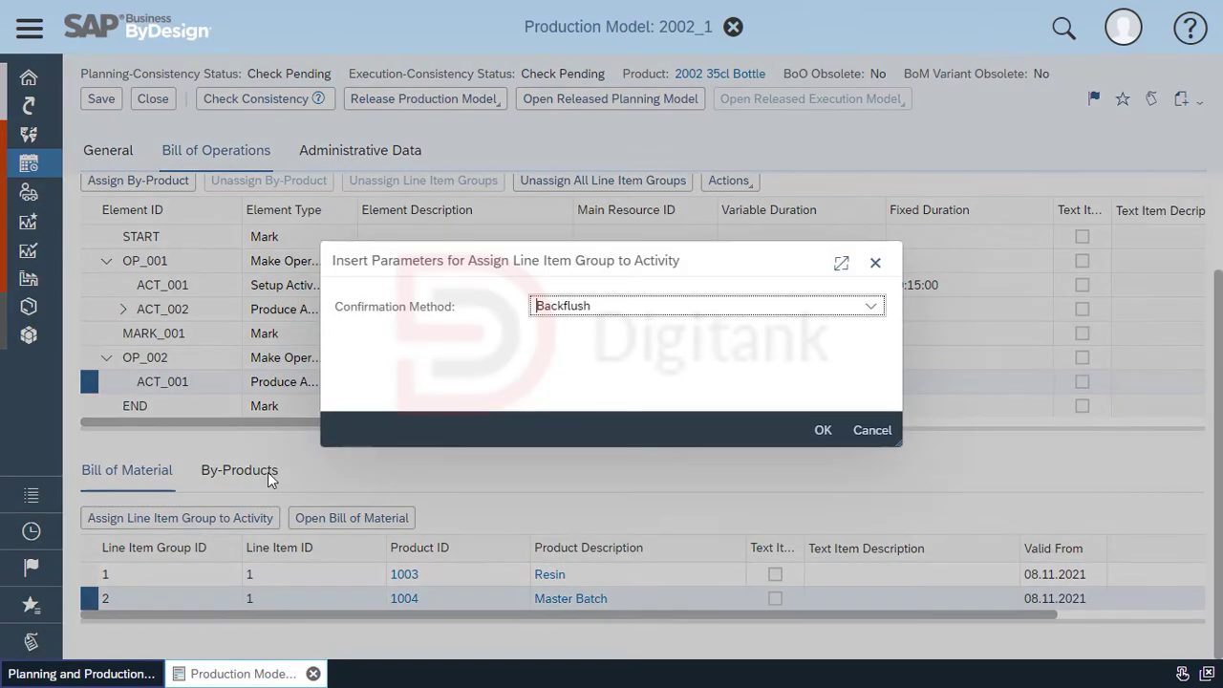
{"action": "left_click", "coordinate": [825, 430]}
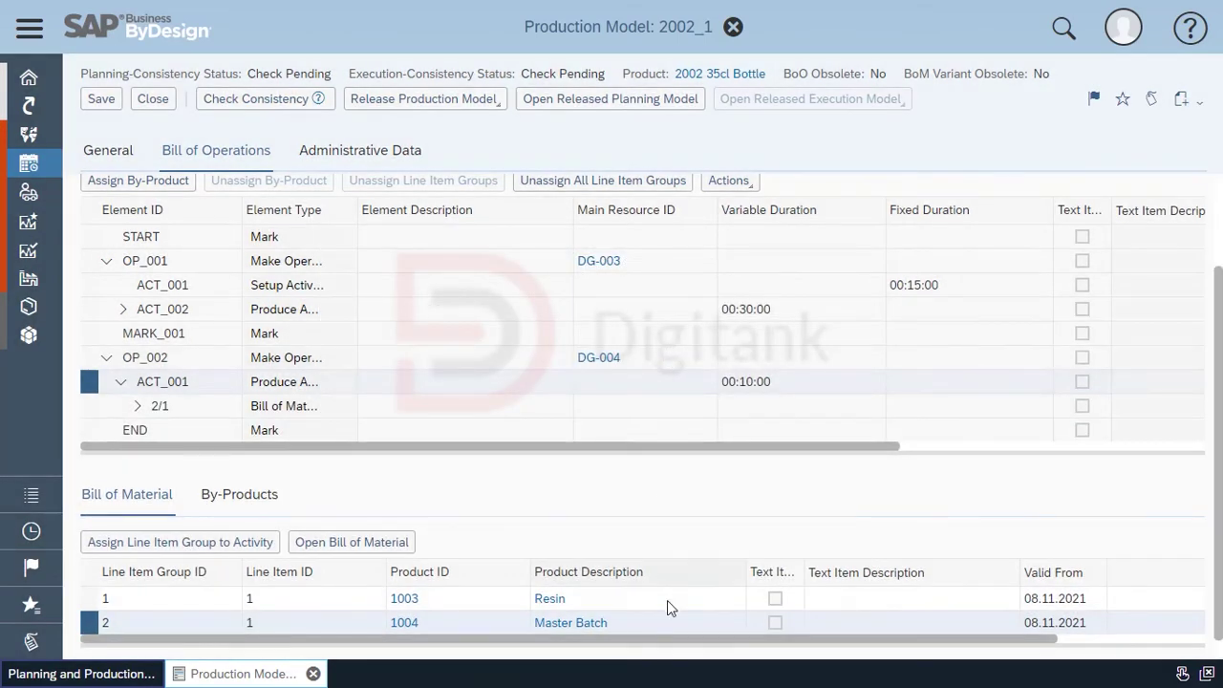
Step: Check the assignment status of the Resin and Master Batch line items in the bill of material
{"action": "left_click_drag", "start_coordinate": [667, 644], "coordinate": [849, 655]}
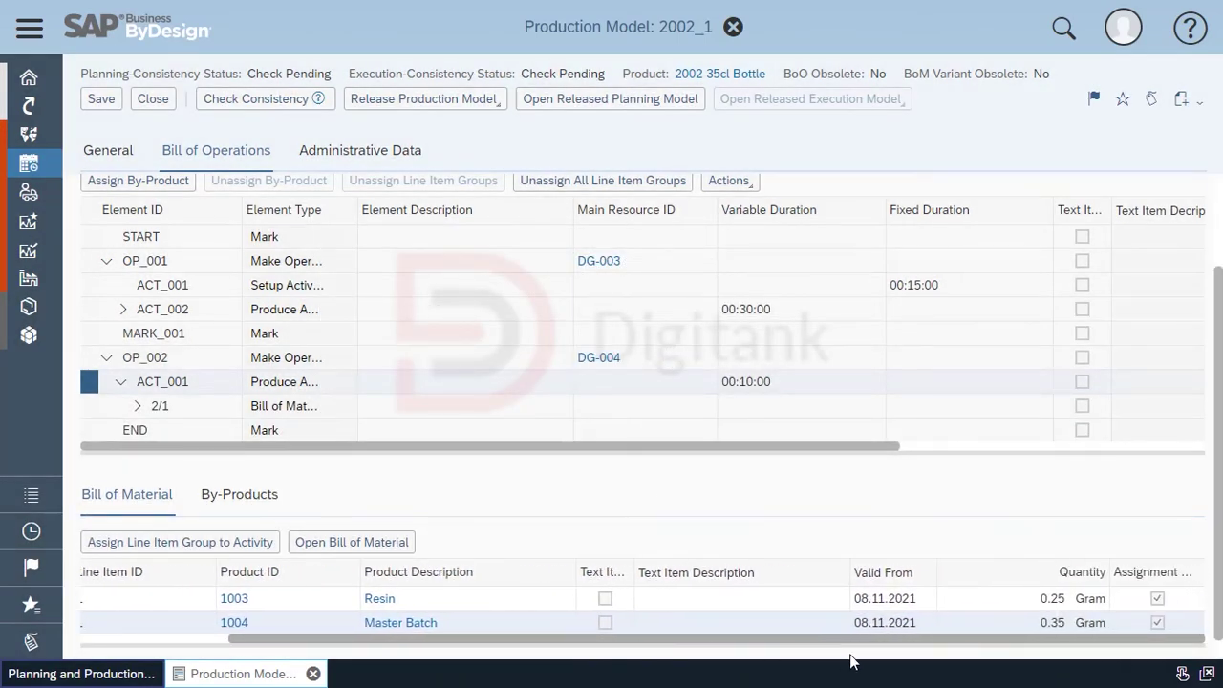
{"action": "left_click", "coordinate": [1157, 597]}
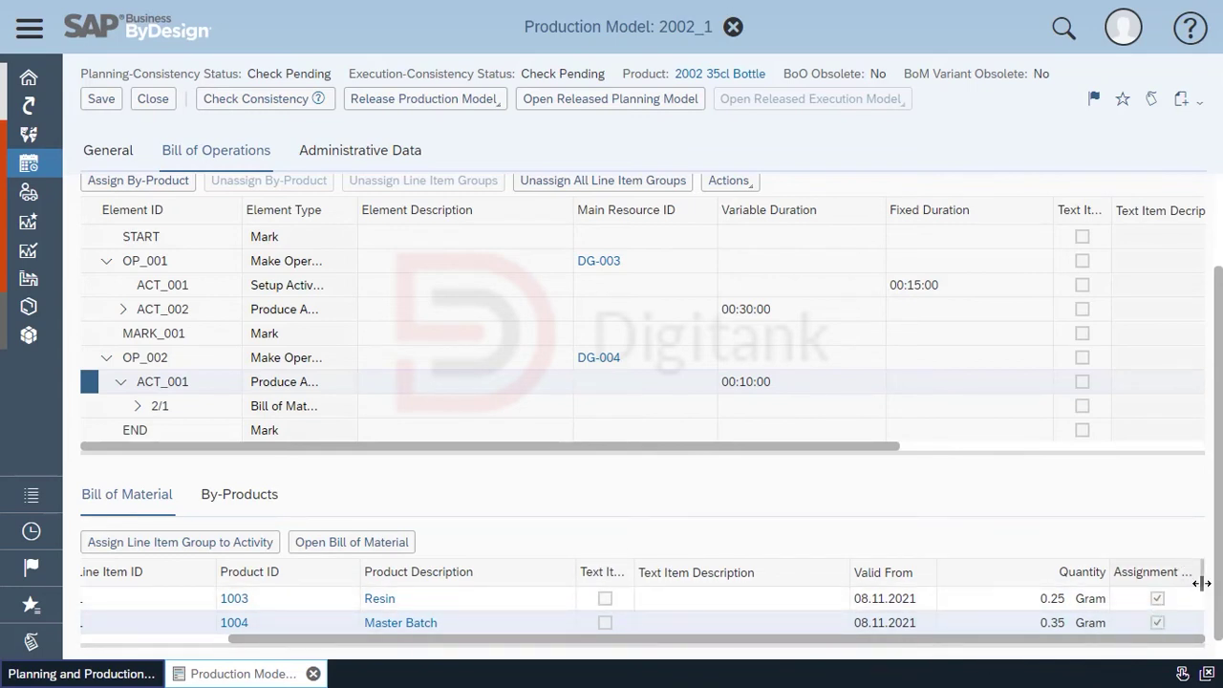
{"action": "left_click_drag", "start_coordinate": [1202, 582], "coordinate": [1221, 582]}
{"action": "left_click_drag", "start_coordinate": [1163, 645], "coordinate": [1181, 642]}
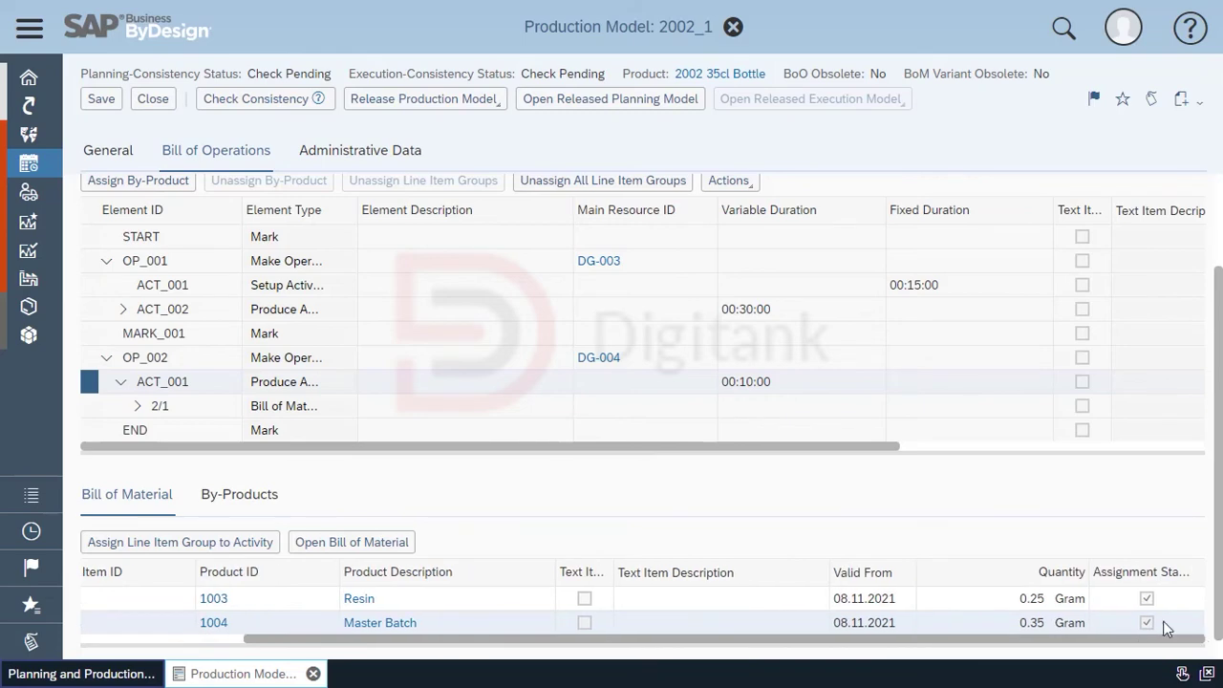
Step: Check the production model's consistency and release it for planning and execution
{"action": "scroll", "coordinate": [646, 561], "scroll_direction": "up", "scroll_amount": 3}
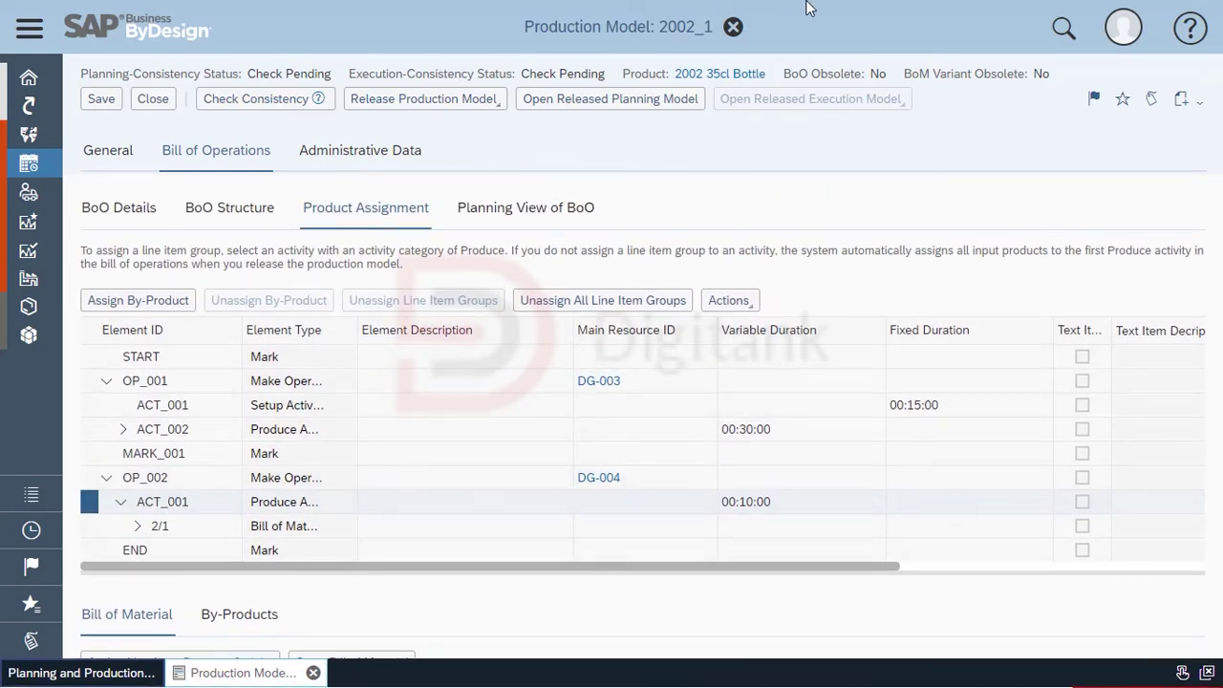
{"action": "left_click", "coordinate": [287, 98]}
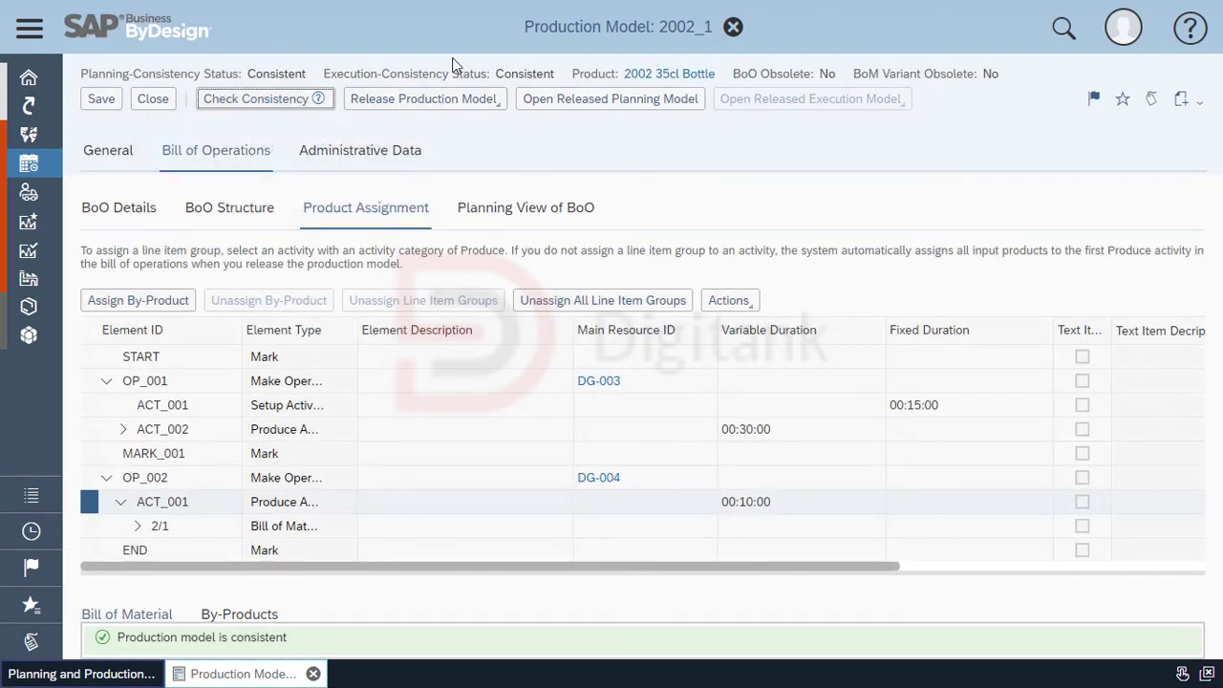
{"action": "left_click", "coordinate": [393, 100]}
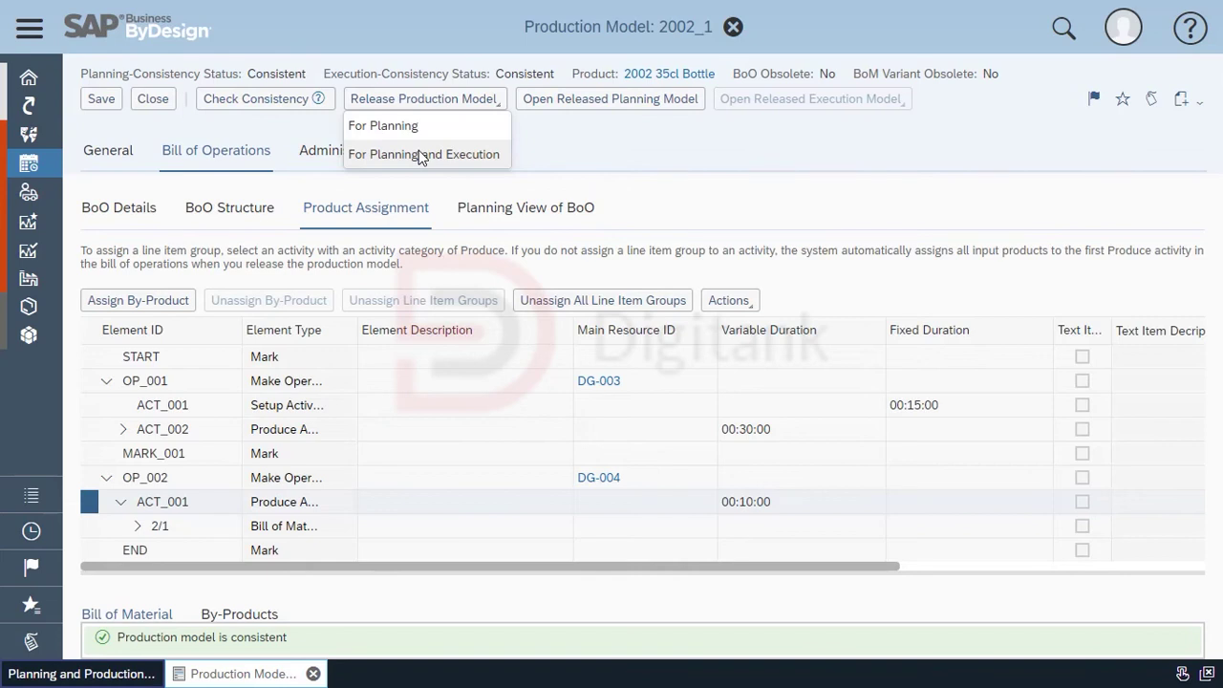
{"action": "left_click", "coordinate": [420, 154]}
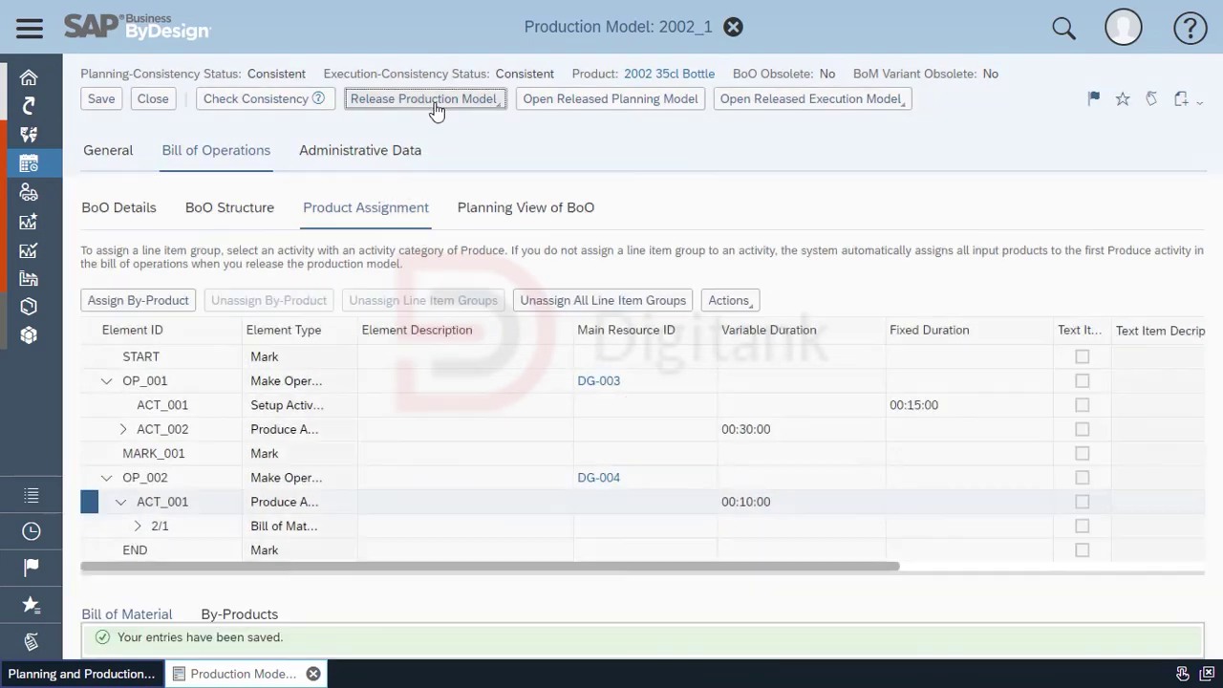
{"action": "left_click", "coordinate": [432, 104]}
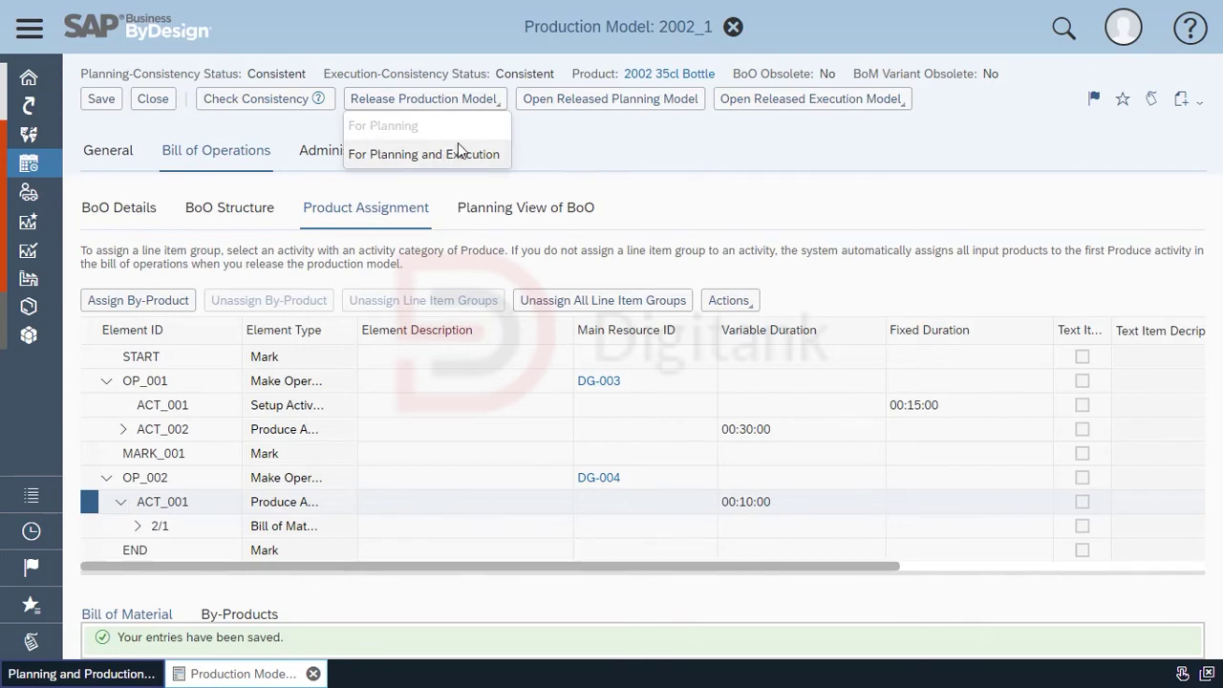
Step: Close the production model and refresh the list of recently viewed production models
{"action": "left_click", "coordinate": [139, 105]}
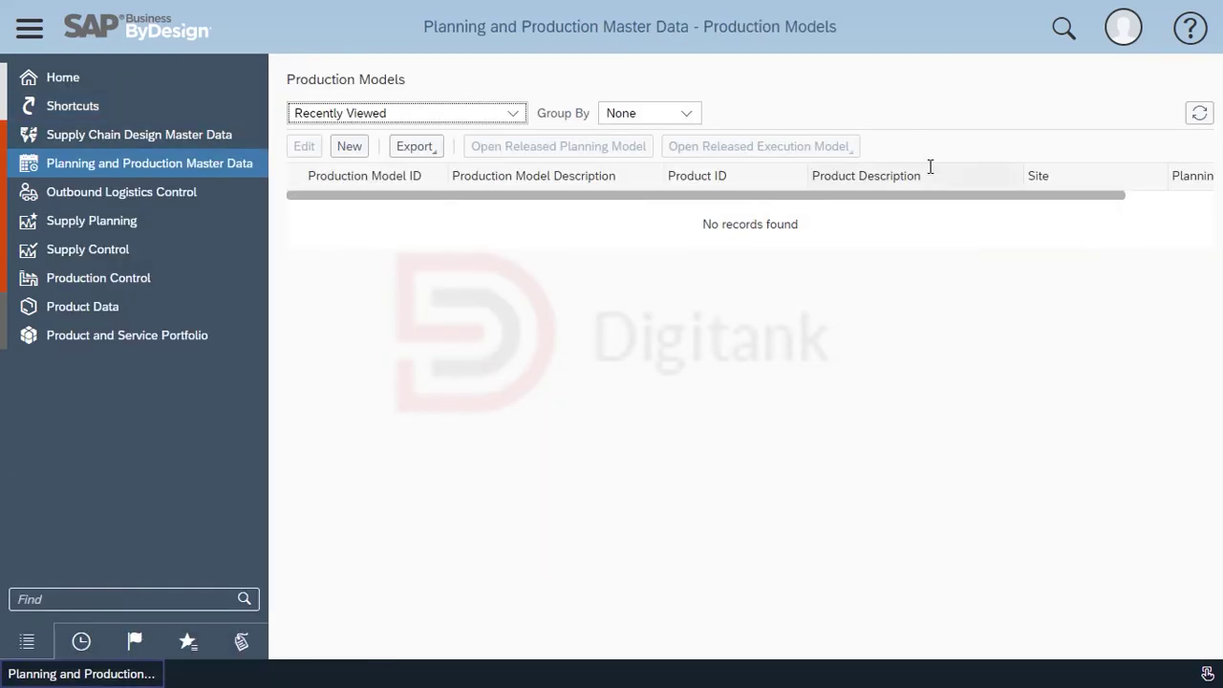
{"action": "left_click", "coordinate": [1197, 119]}
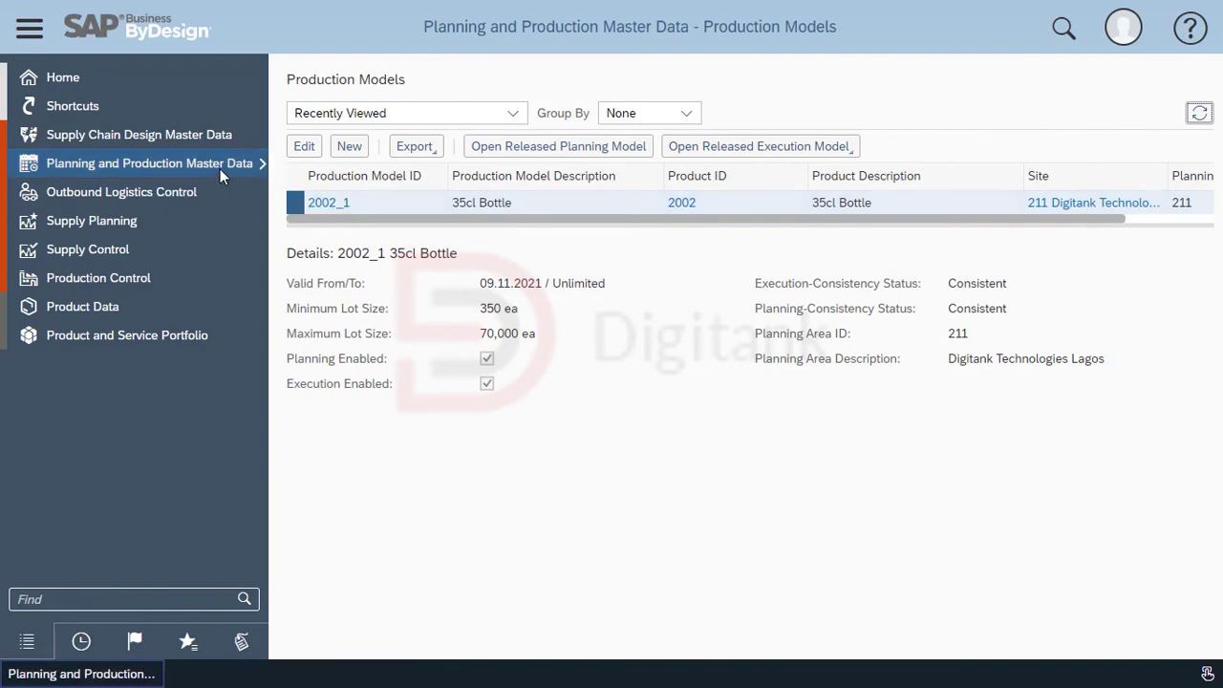
Step: Open Source Determination in Planning and Production Master Data, run the active sources query and filter the product ID by *2002*
{"action": "mouse_move", "coordinate": [220, 168]}
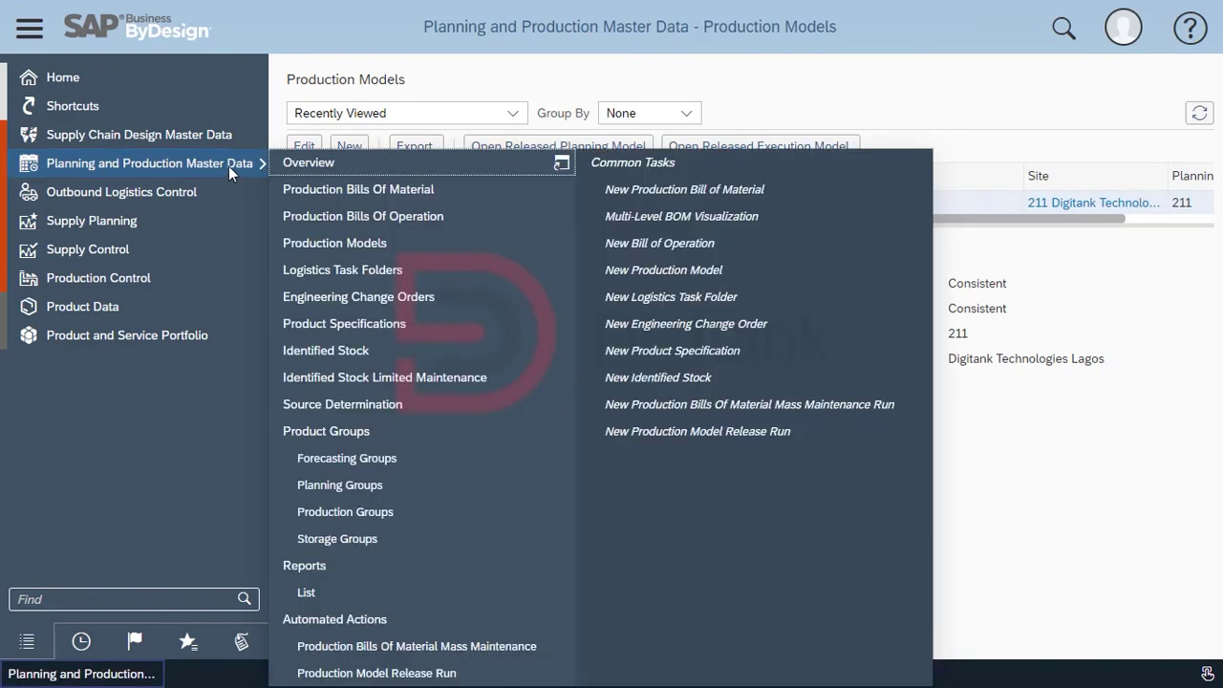
{"action": "left_click", "coordinate": [416, 411]}
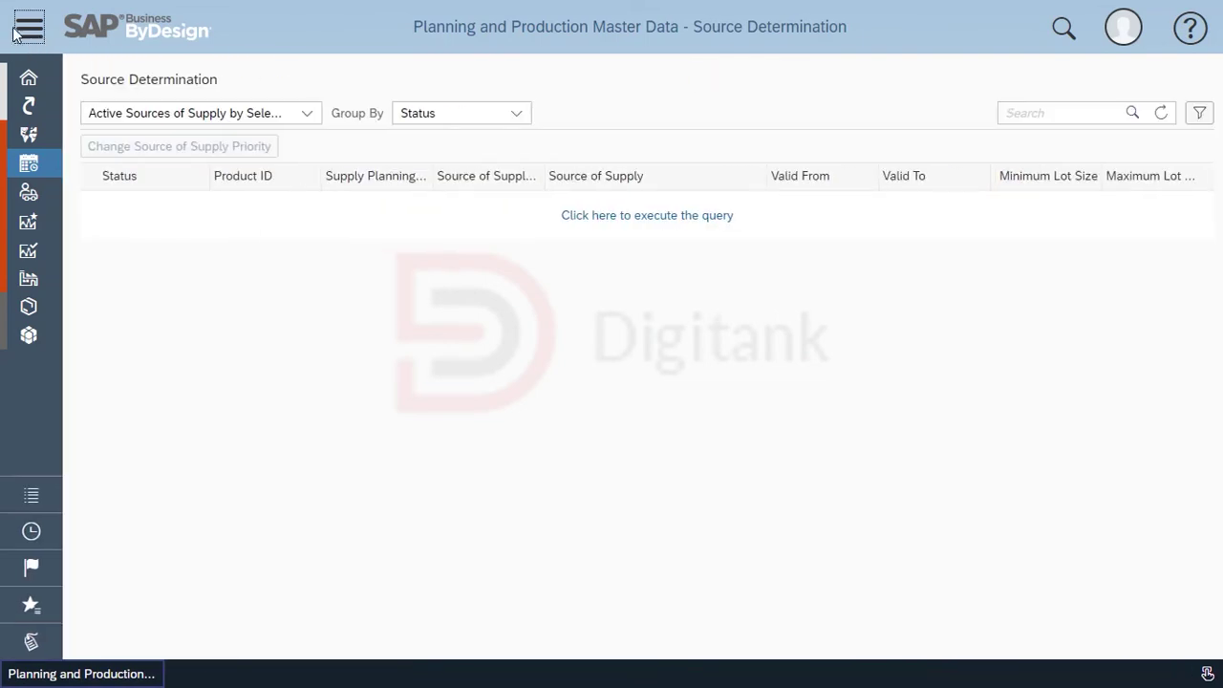
{"action": "left_click", "coordinate": [678, 222]}
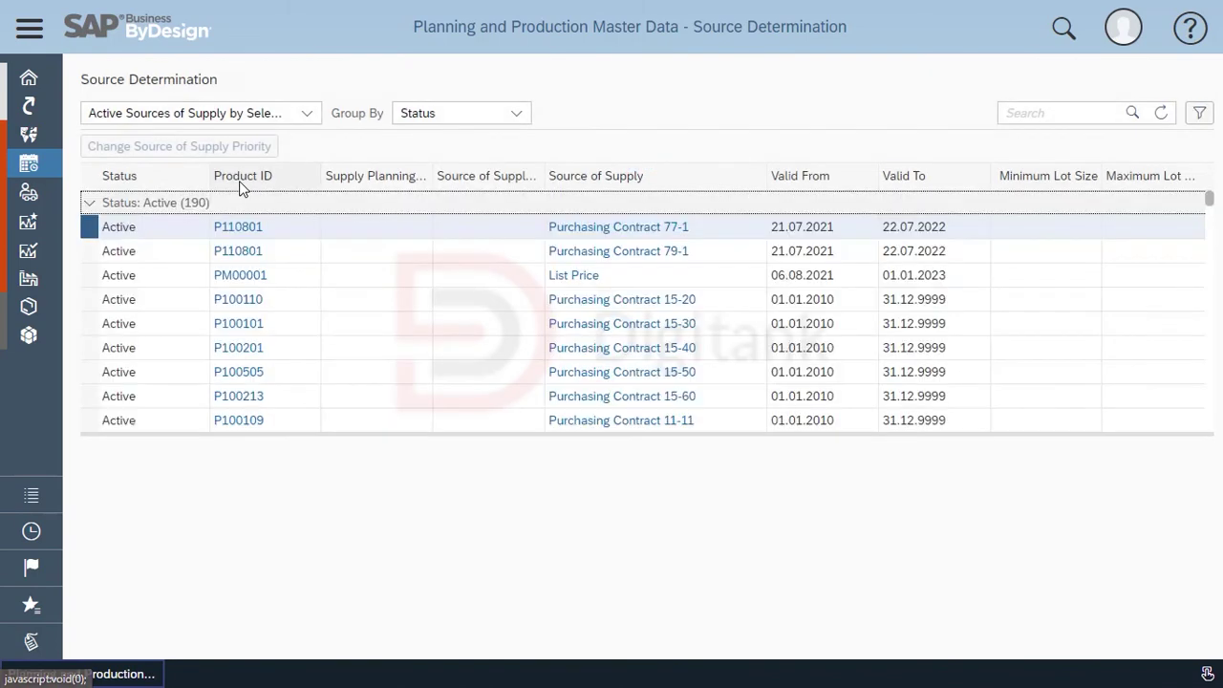
{"action": "left_click", "coordinate": [242, 188]}
{"action": "left_click", "coordinate": [284, 264]}
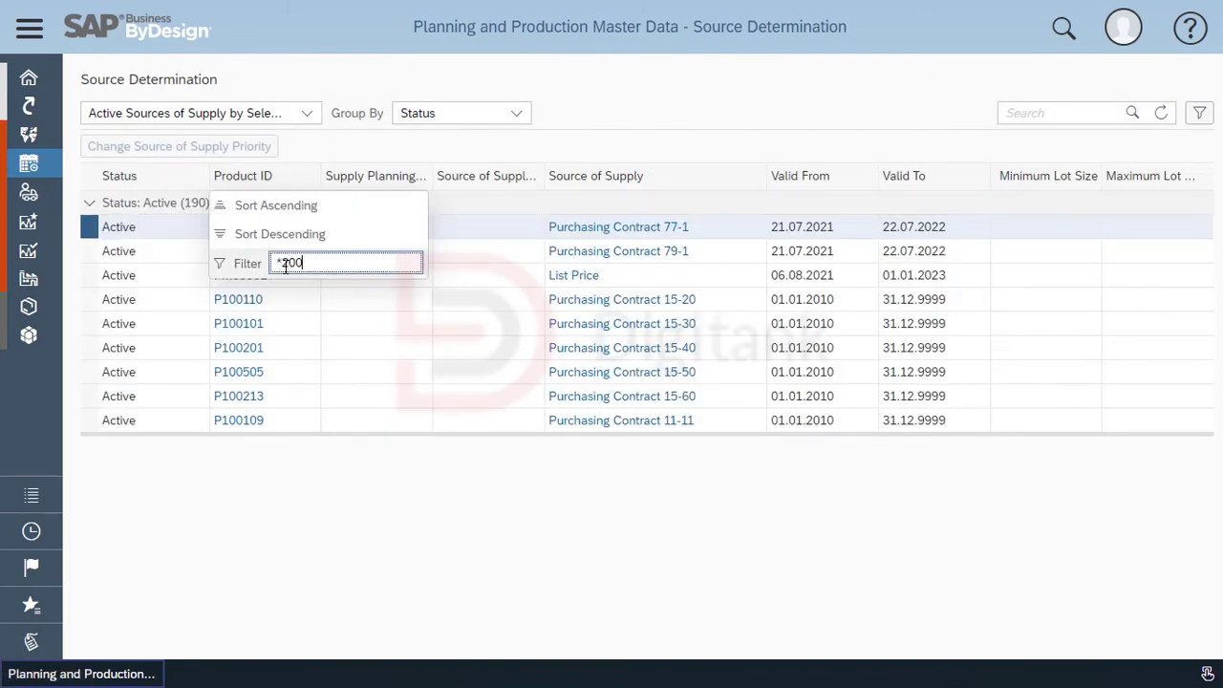
{"action": "type", "text": "*2002*"}
{"action": "key", "text": "Return"}
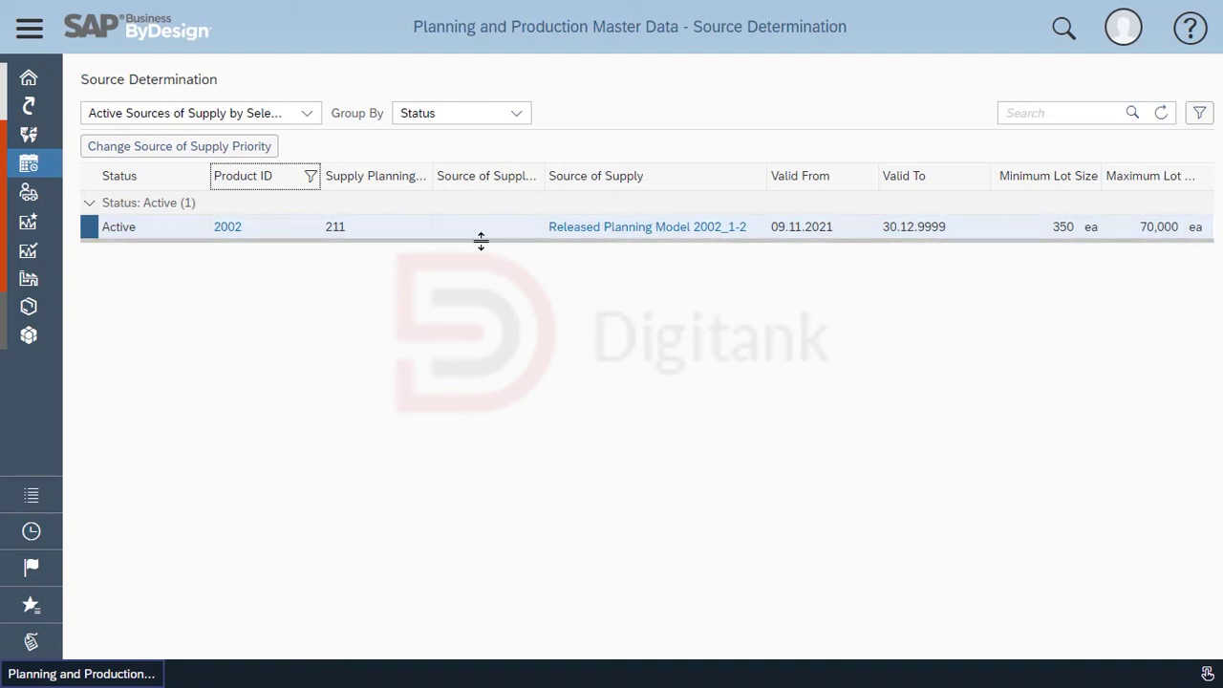
Step: Set the source of supply priority of product 2002's released planning model to 1, then save and close
{"action": "left_click", "coordinate": [224, 148]}
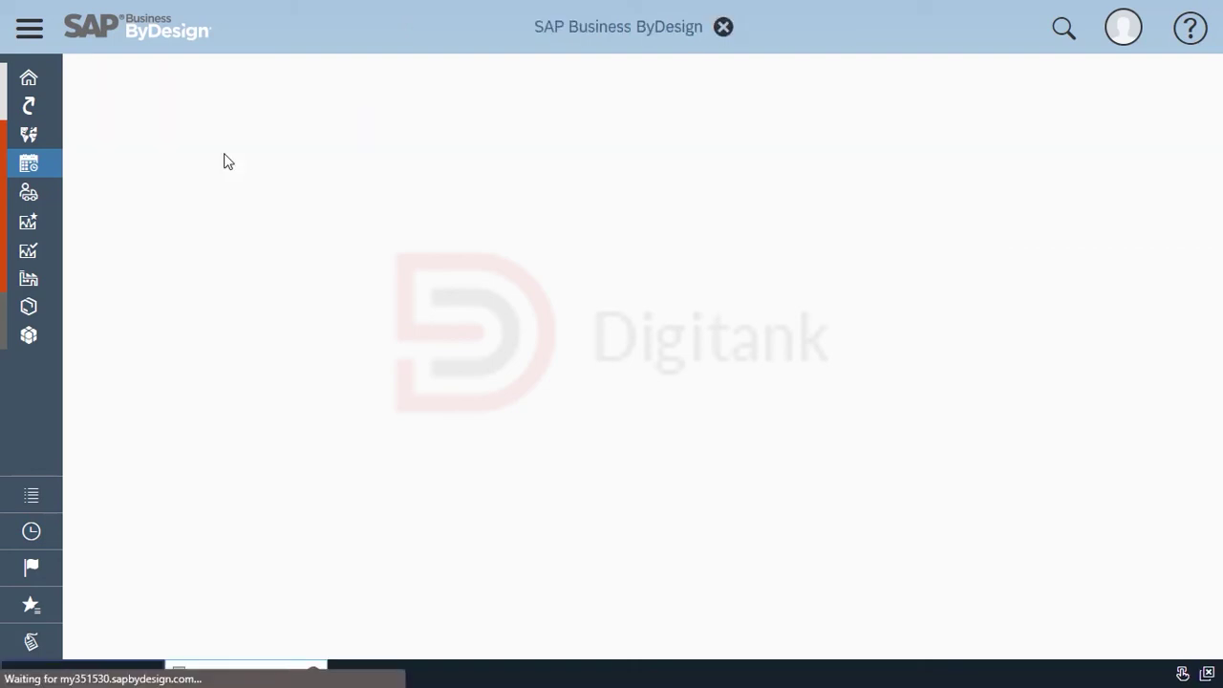
{"action": "left_click", "coordinate": [170, 223]}
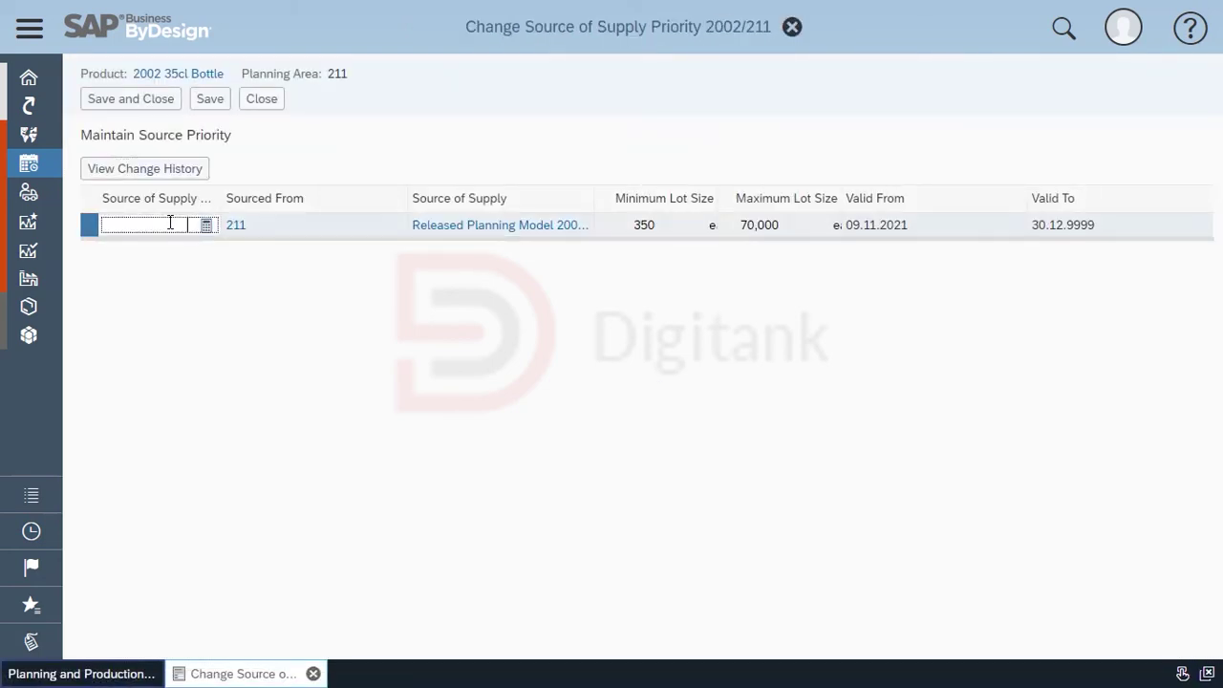
{"action": "left_click", "coordinate": [150, 99]}
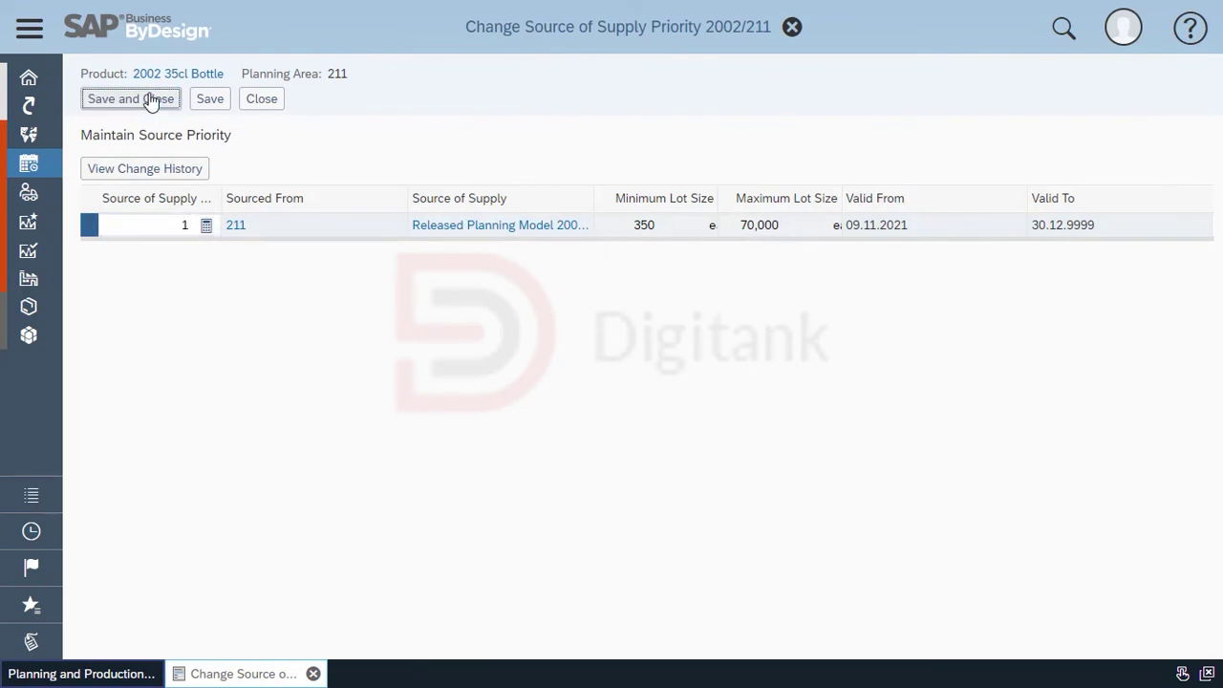